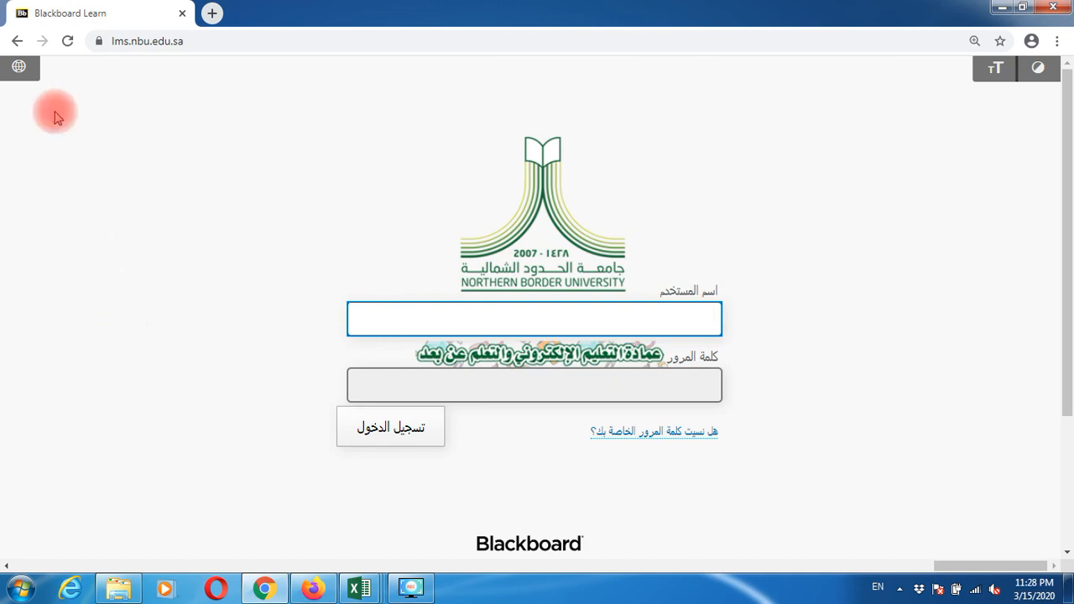
Step: Switch the login page to English and sign in with the username and password
{"action": "left_click", "coordinate": [18, 74]}
{"action": "left_click", "coordinate": [38, 96]}
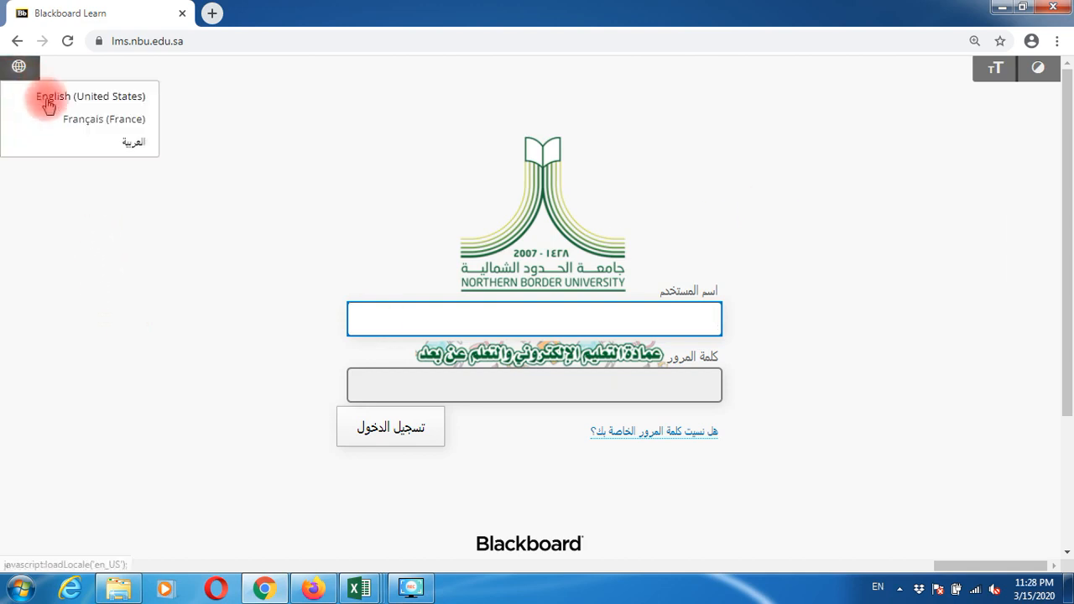
{"action": "left_click", "coordinate": [394, 324]}
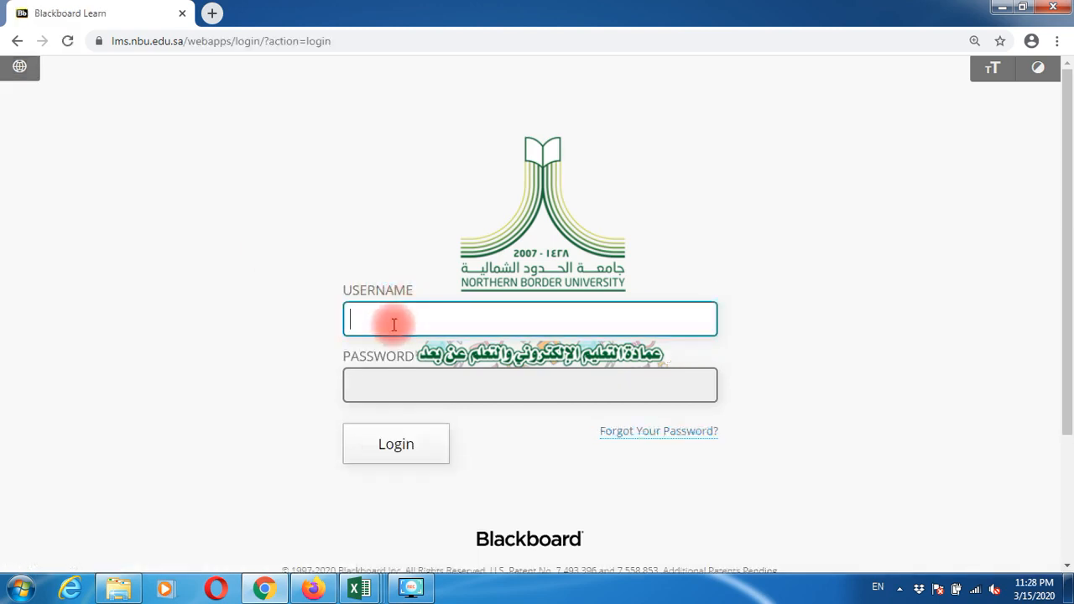
{"action": "type", "text": "AHMED"}
{"action": "key", "text": "Tab"}
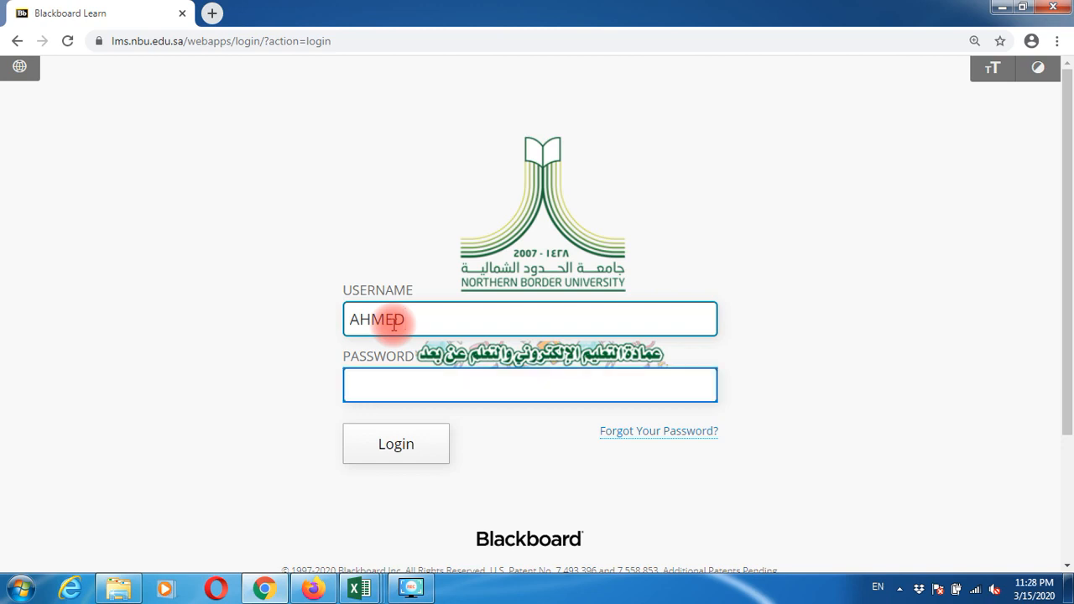
{"action": "type", "text": "*********"}
{"action": "key", "text": "Return"}
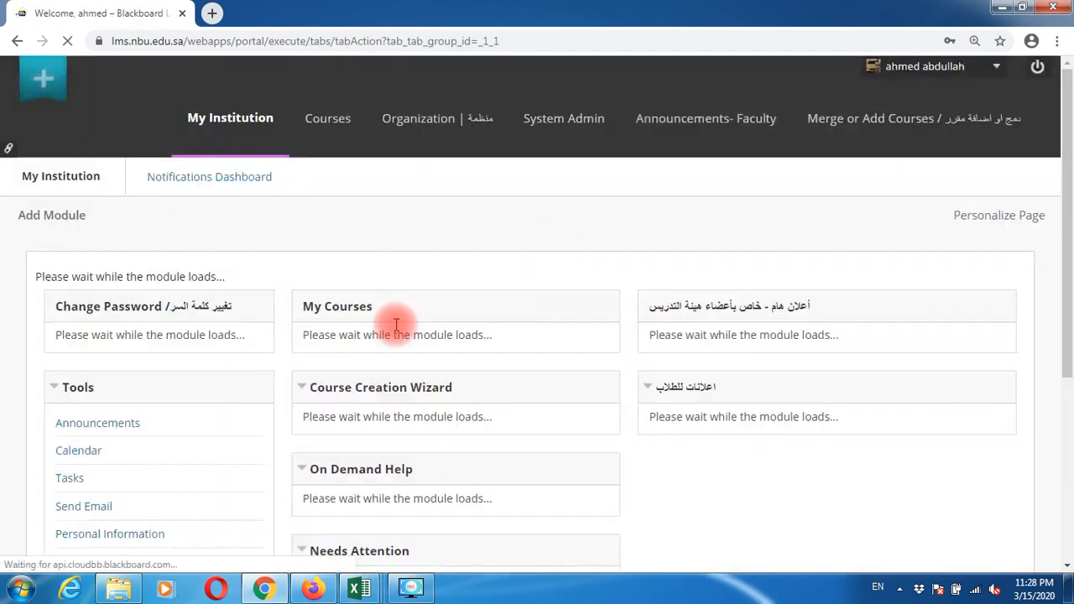
Step: Open ENG01: BLACKBOARD - ONLINE TRAINING COURSE, then Blackboard Collaborate Ultra under Course Tools
{"action": "left_click", "coordinate": [334, 126]}
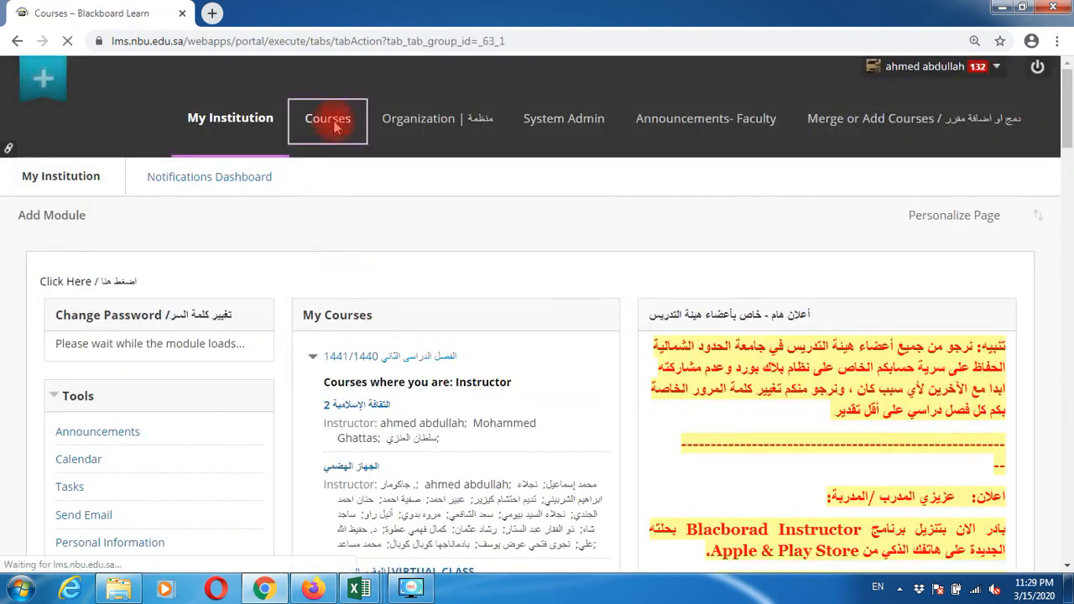
{"action": "scroll", "coordinate": [411, 340], "scroll_direction": "down", "scroll_amount": 2}
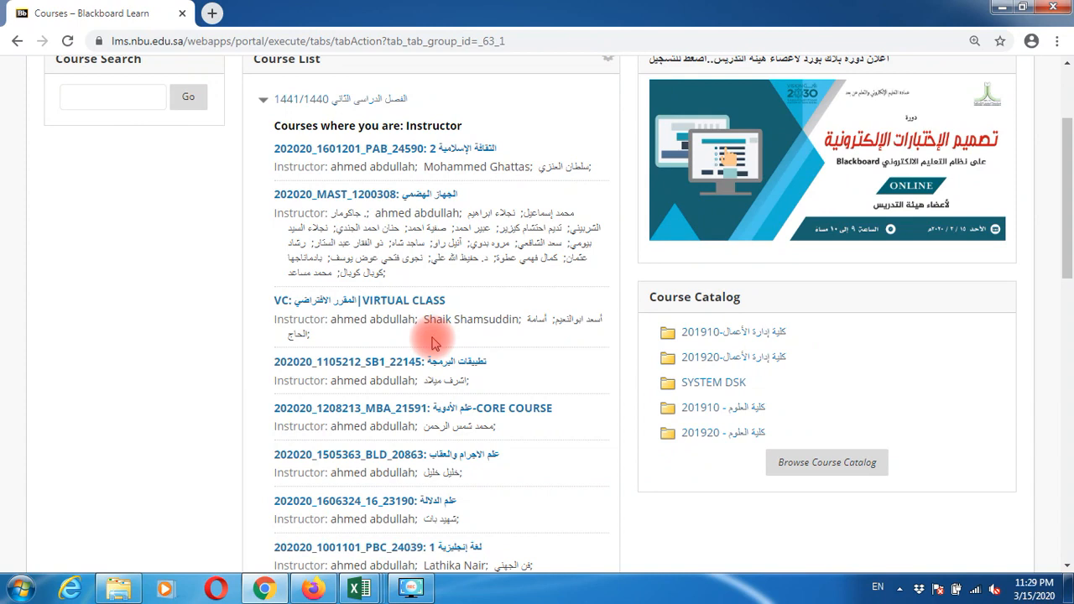
{"action": "scroll", "coordinate": [433, 343], "scroll_direction": "down", "scroll_amount": 3}
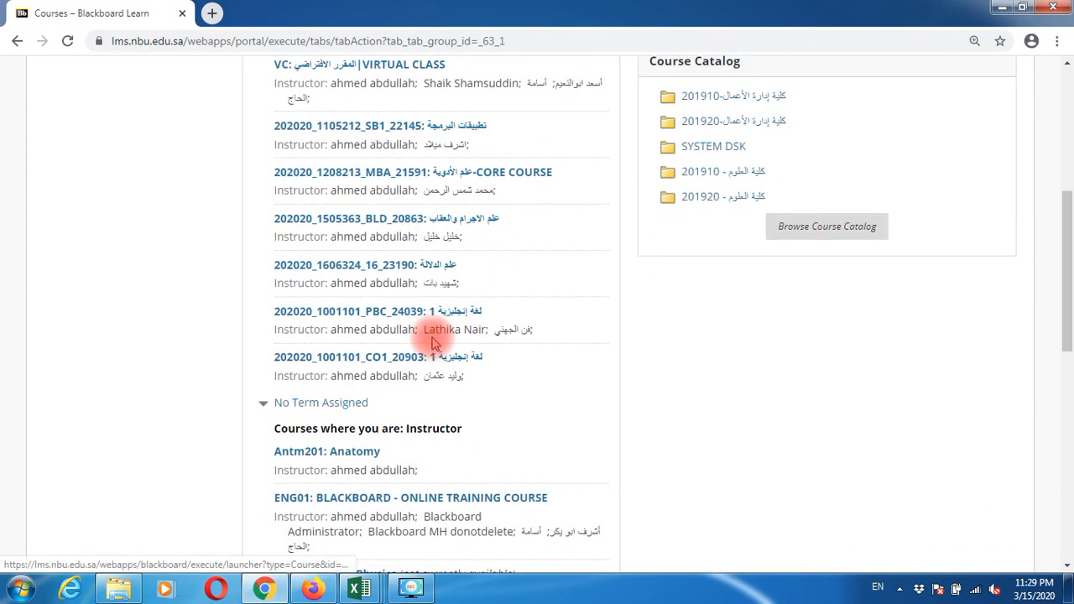
{"action": "scroll", "coordinate": [434, 342], "scroll_direction": "down", "scroll_amount": 1}
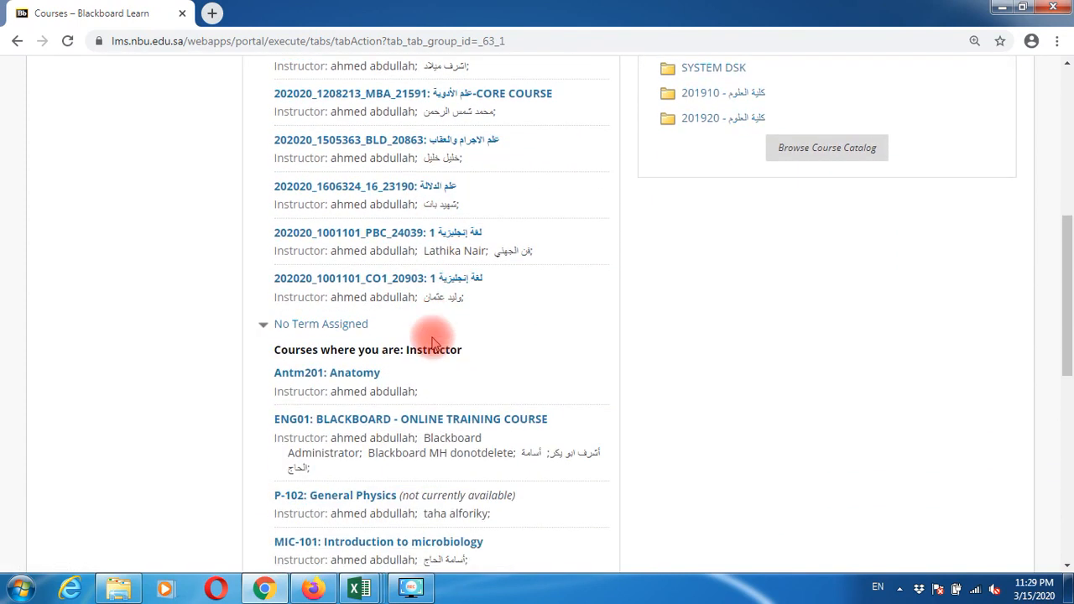
{"action": "left_click", "coordinate": [500, 422]}
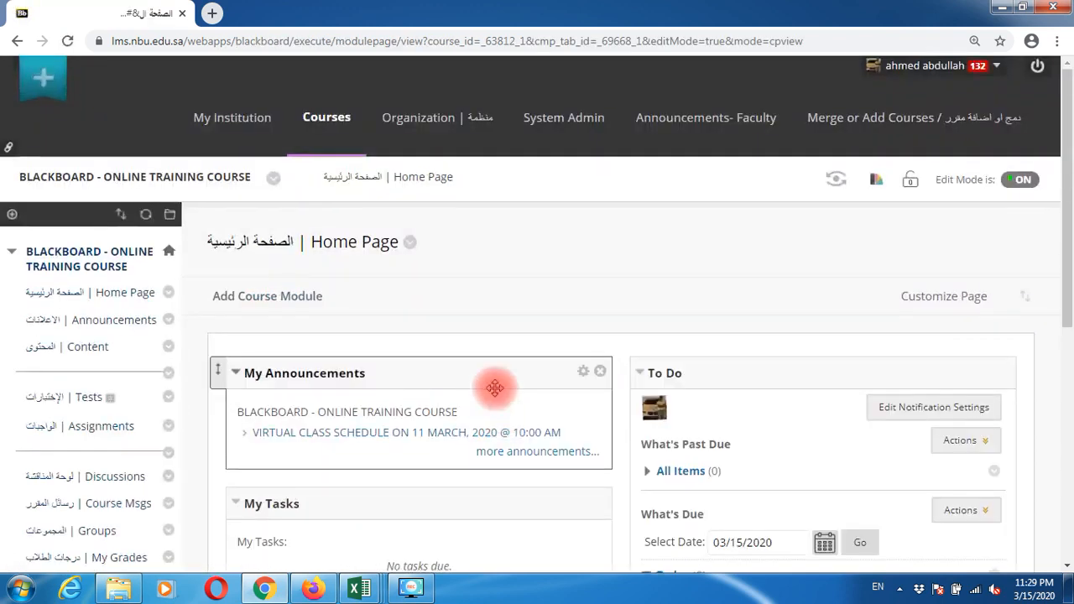
{"action": "scroll", "coordinate": [499, 422], "scroll_direction": "down", "scroll_amount": 6}
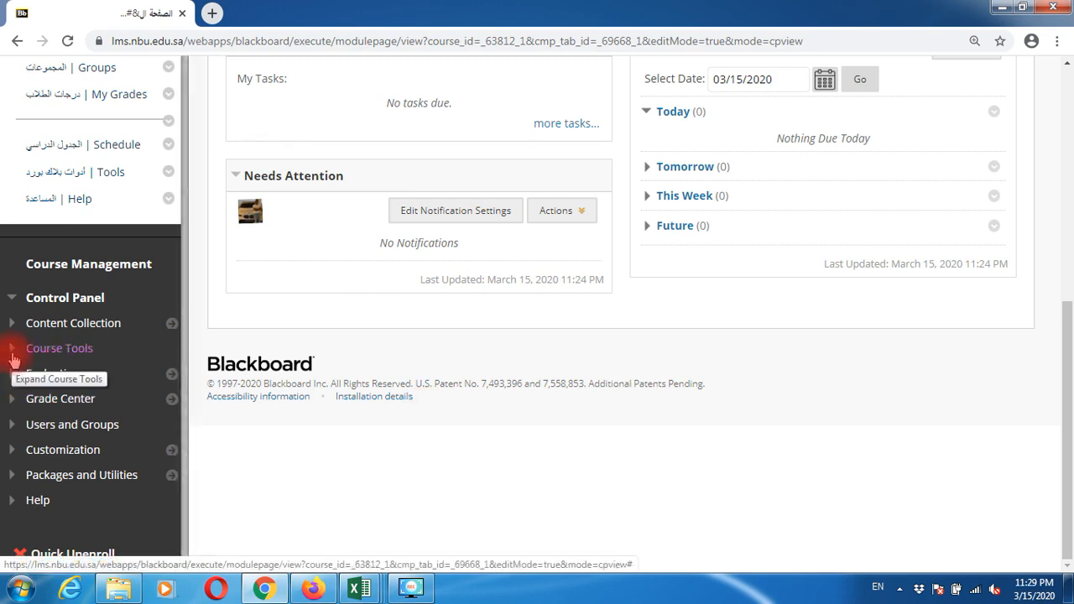
{"action": "left_click", "coordinate": [13, 354]}
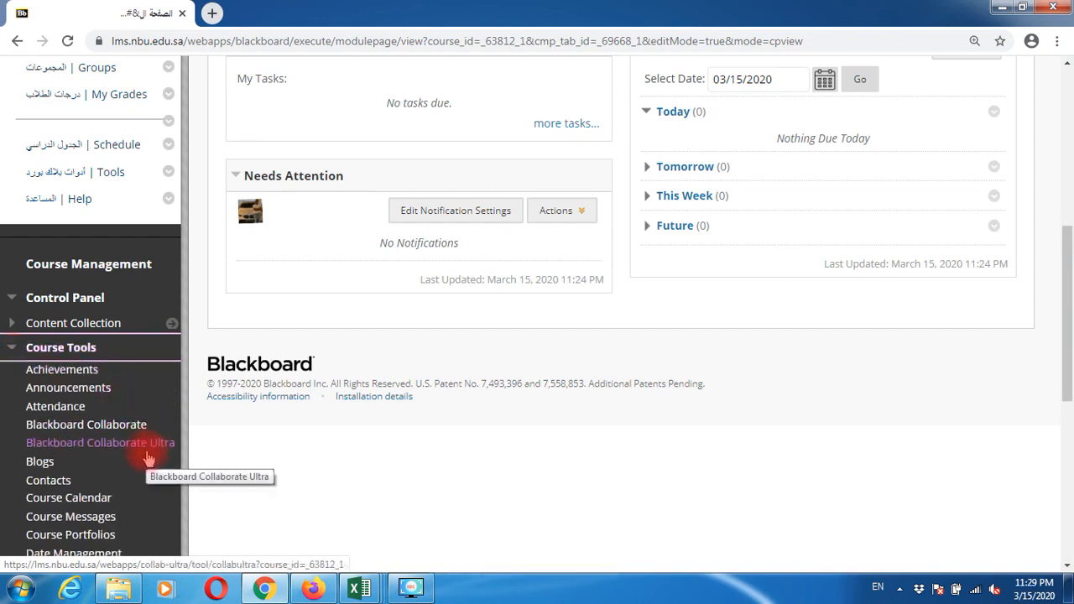
{"action": "left_click", "coordinate": [147, 454]}
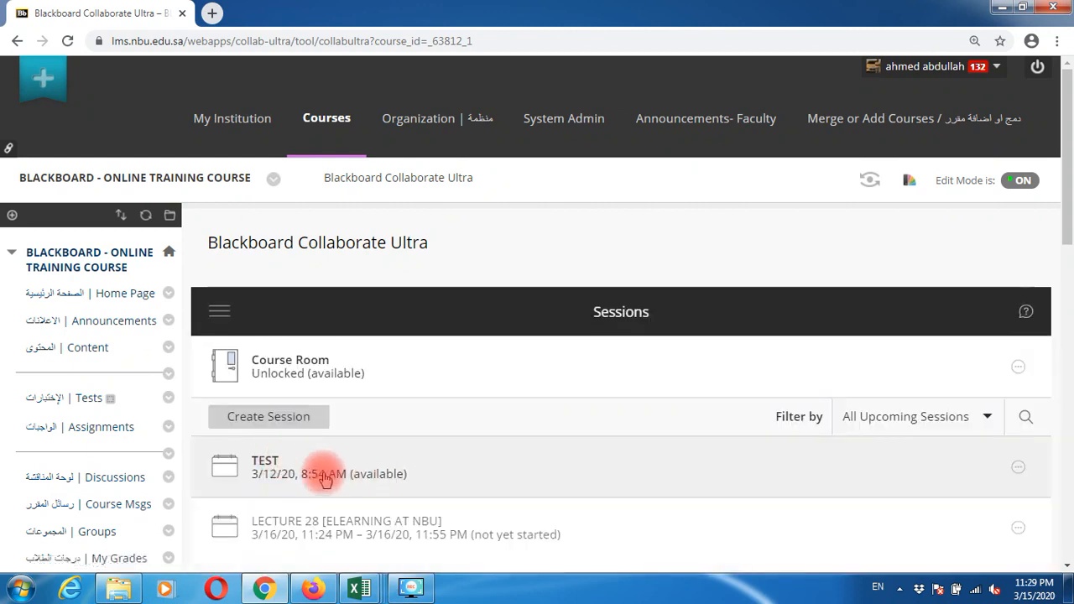
Step: Start a new Collaborate session and name it LECTURE-28 [ELEARNING AT NBU]
{"action": "left_click", "coordinate": [291, 427]}
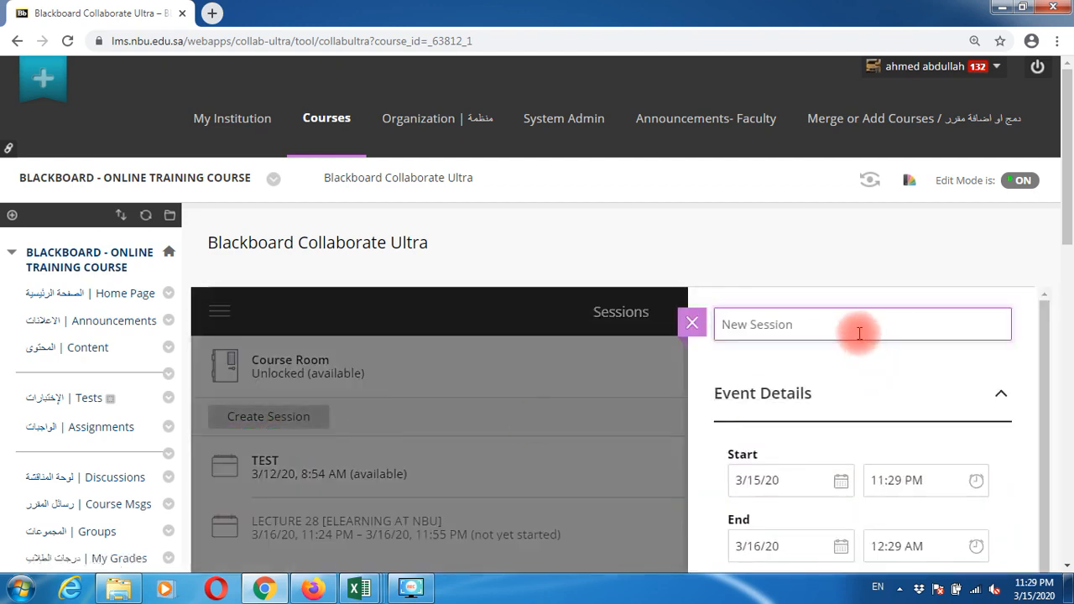
{"action": "type", "text": "lectui"}
{"action": "key", "text": "BackSpace"}
{"action": "key", "text": "BackSpace"}
{"action": "key", "text": "BackSpace"}
{"action": "key", "text": "BackSpace"}
{"action": "type", "text": "LECTURE-28 []"}
{"action": "key", "text": "Left"}
{"action": "type", "text": "ELEARNI"}
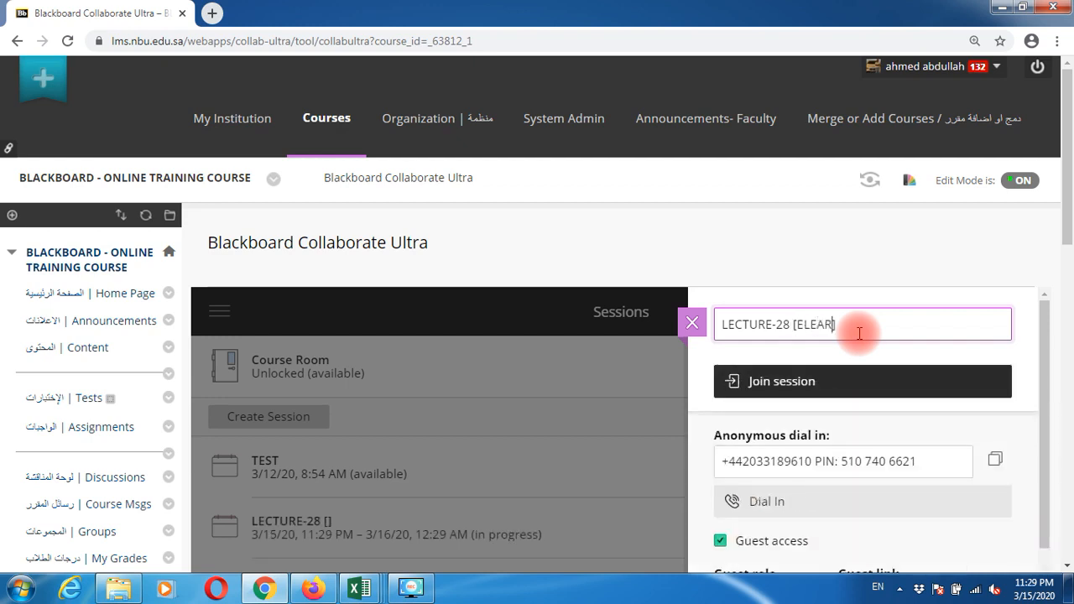
{"action": "type", "text": "NG AT NBU"}
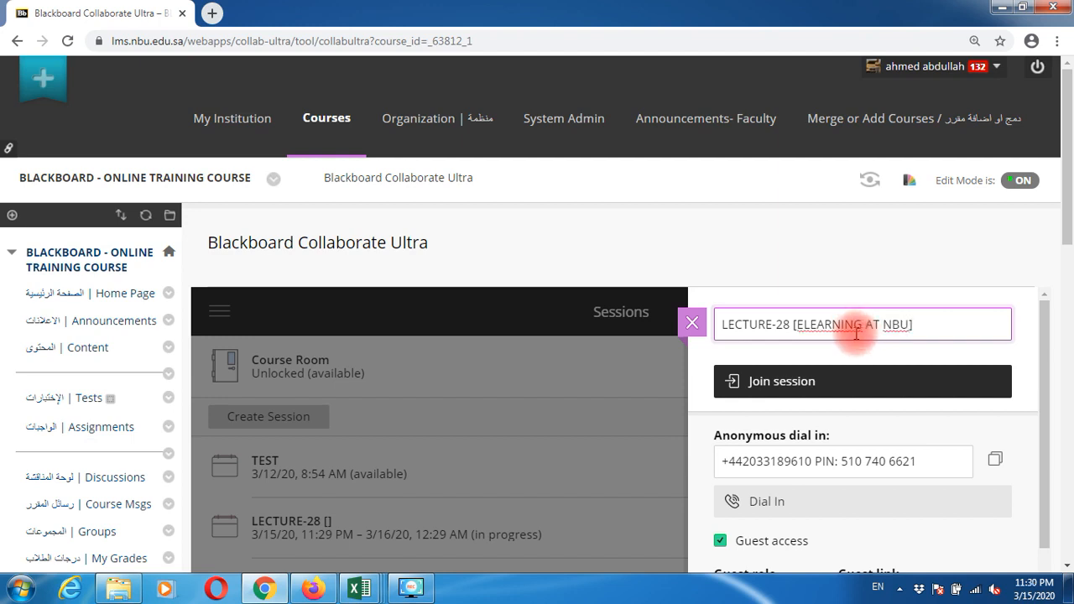
{"action": "scroll", "coordinate": [860, 335], "scroll_direction": "down", "scroll_amount": 2}
{"action": "scroll", "coordinate": [857, 338], "scroll_direction": "down", "scroll_amount": 2}
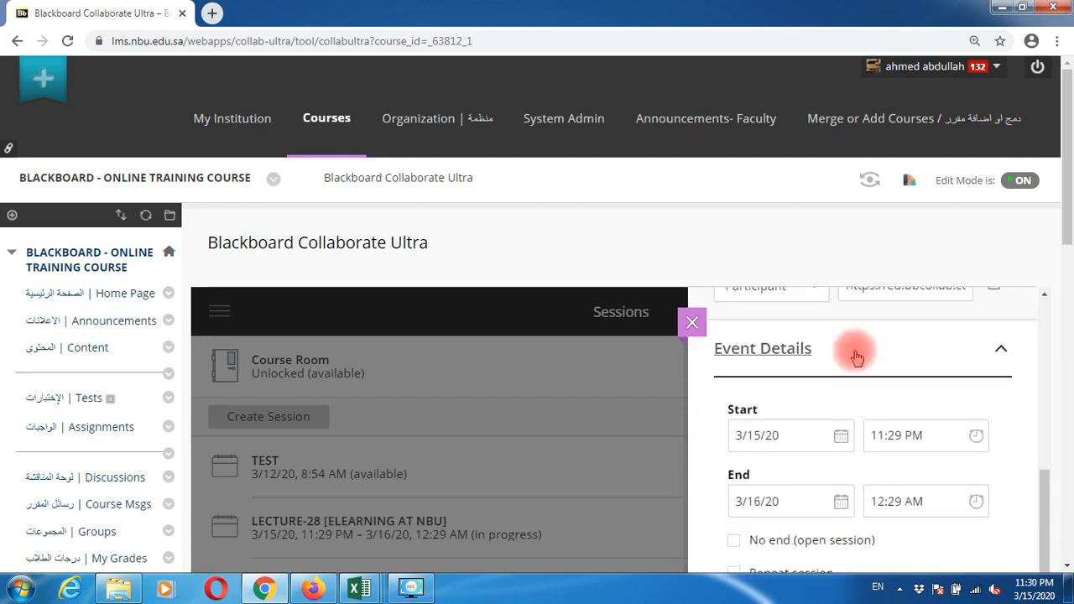
Step: Set start and end dates to March 16 and the end time to 11:55 PM
{"action": "left_click", "coordinate": [841, 438]}
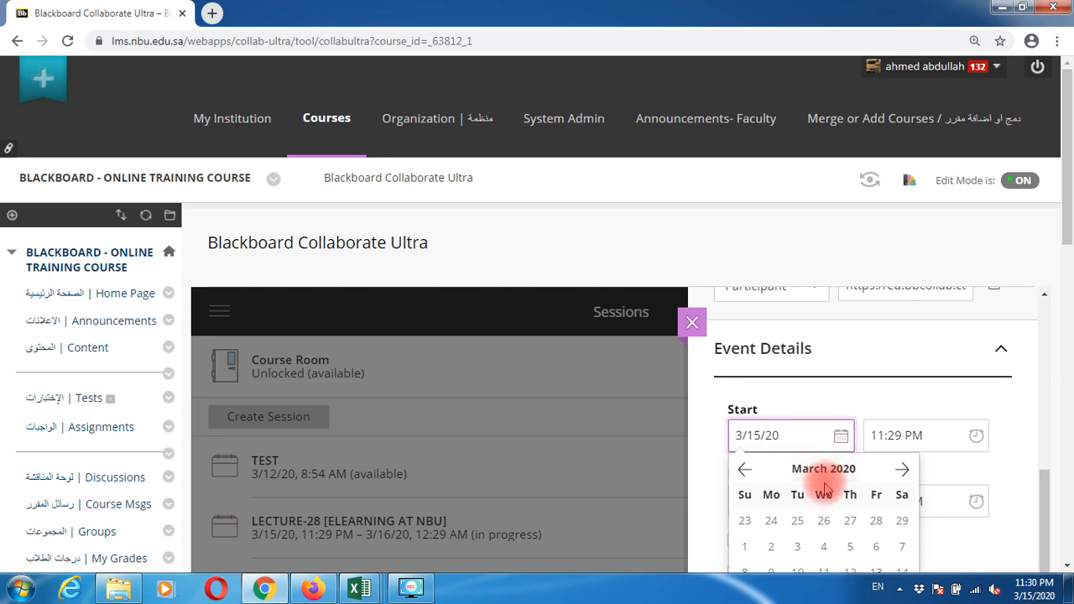
{"action": "scroll", "coordinate": [825, 489], "scroll_direction": "down", "scroll_amount": 2}
{"action": "left_click", "coordinate": [771, 441]}
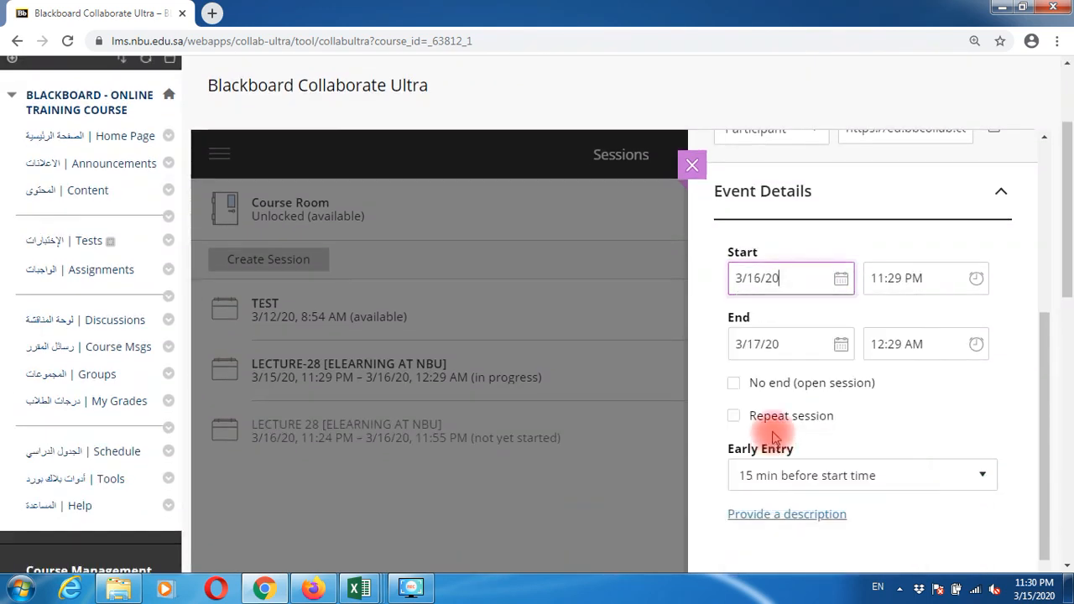
{"action": "left_click", "coordinate": [839, 343]}
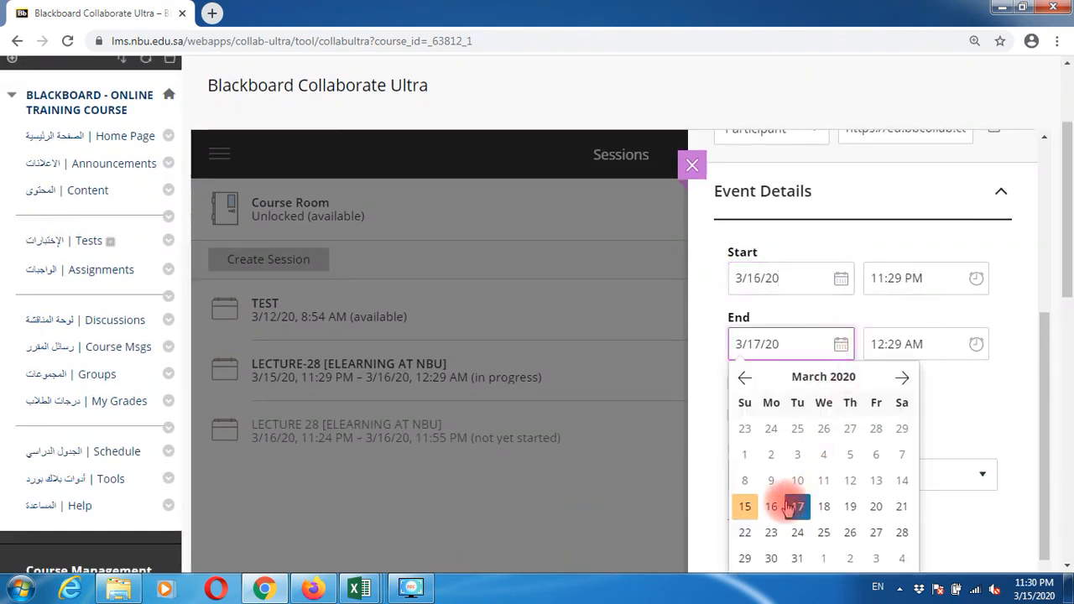
{"action": "left_click", "coordinate": [772, 508]}
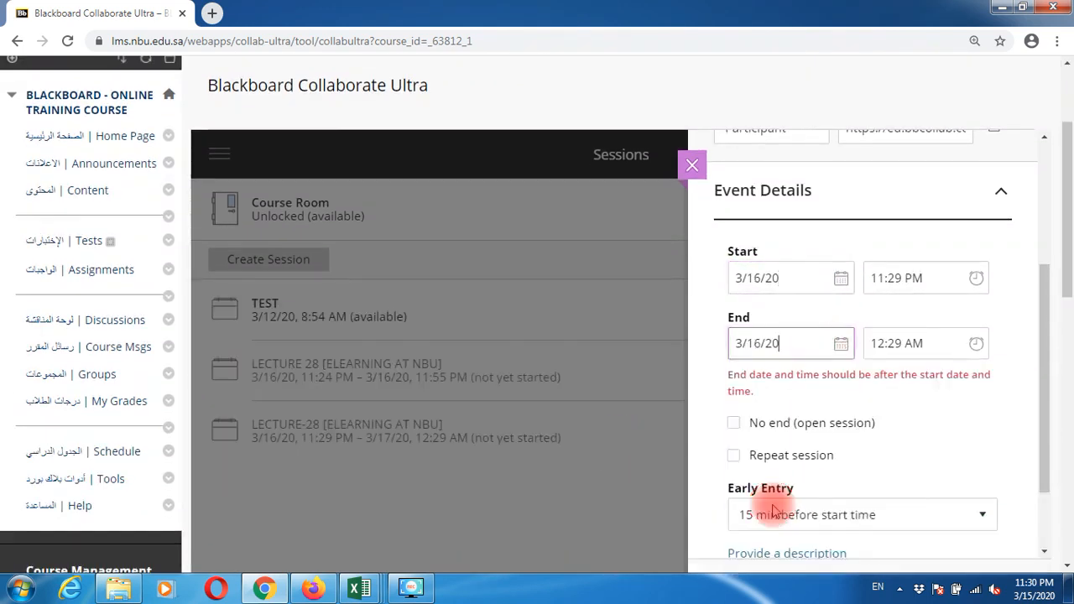
{"action": "left_click", "coordinate": [881, 343]}
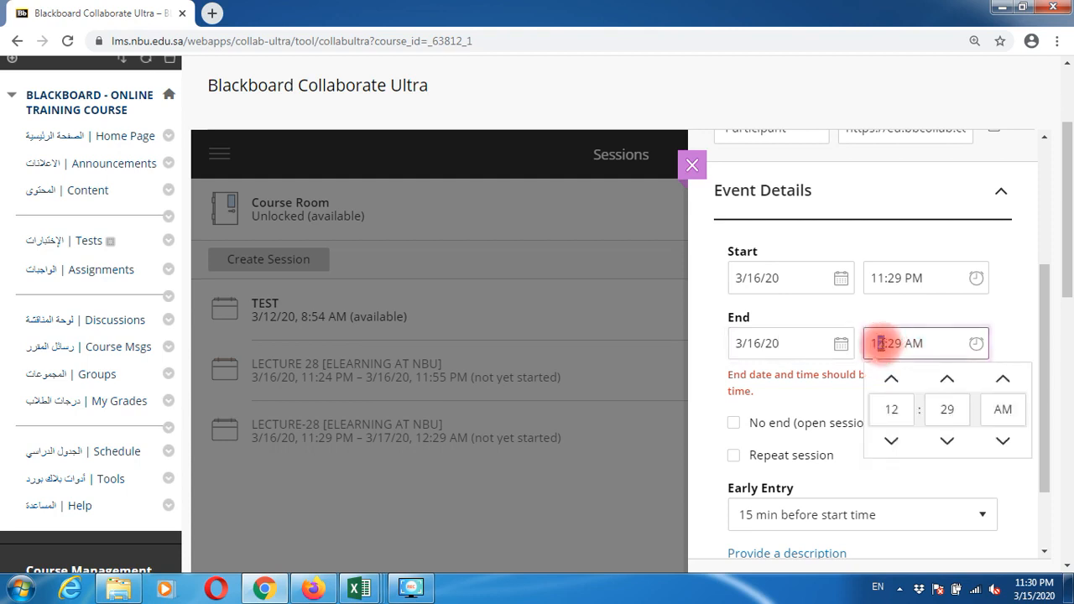
{"action": "left_click", "coordinate": [891, 441]}
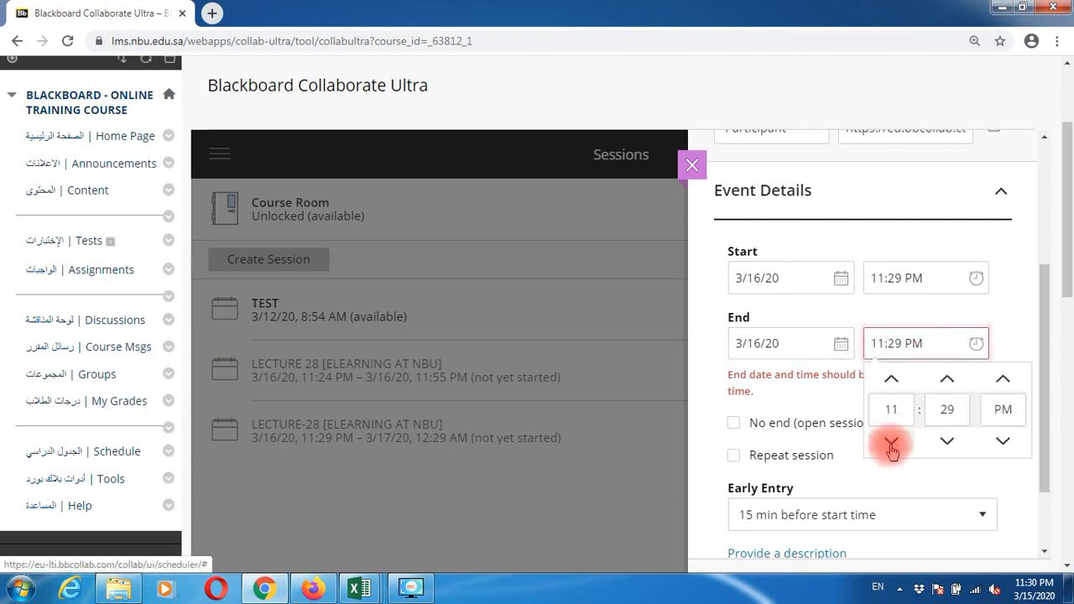
{"action": "left_click", "coordinate": [955, 412]}
{"action": "type", "text": "55"}
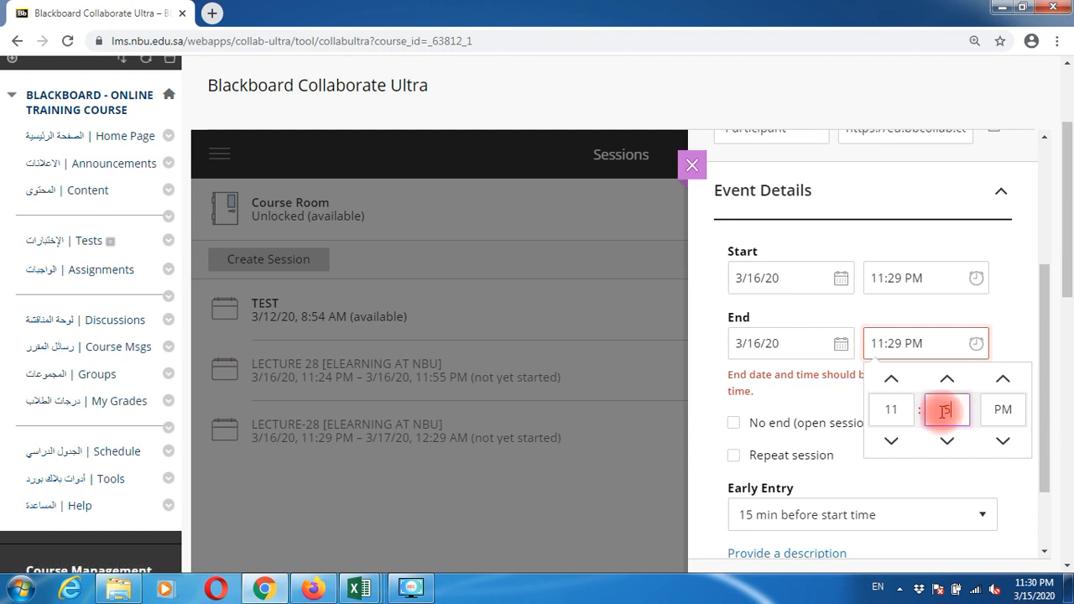
{"action": "left_click", "coordinate": [949, 520]}
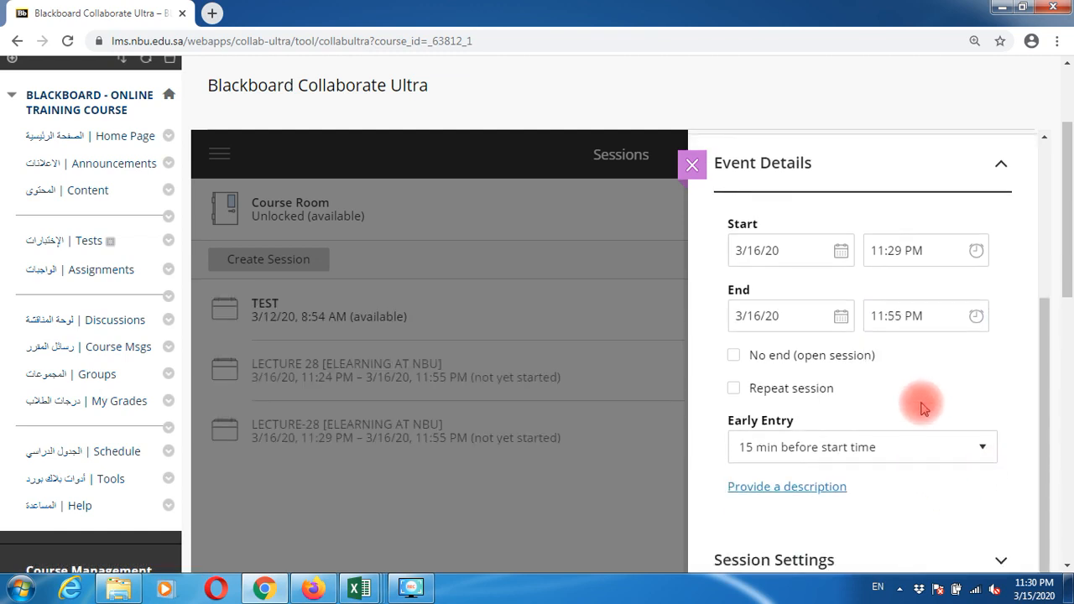
Step: Copy the session's guest link and close the session details
{"action": "scroll", "coordinate": [923, 407], "scroll_direction": "up", "scroll_amount": 3}
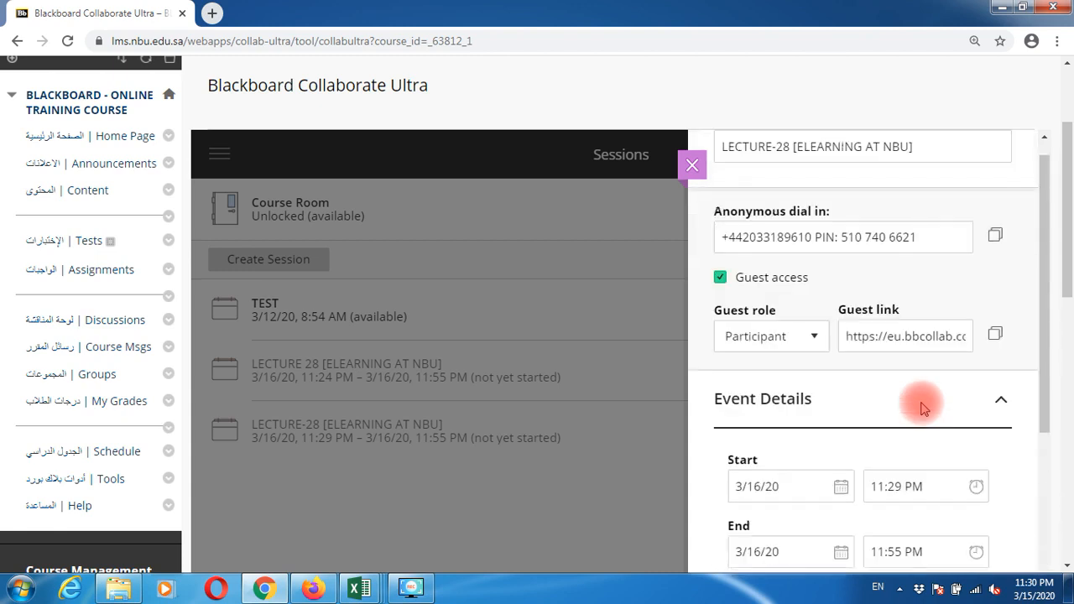
{"action": "scroll", "coordinate": [923, 403], "scroll_direction": "up", "scroll_amount": 1}
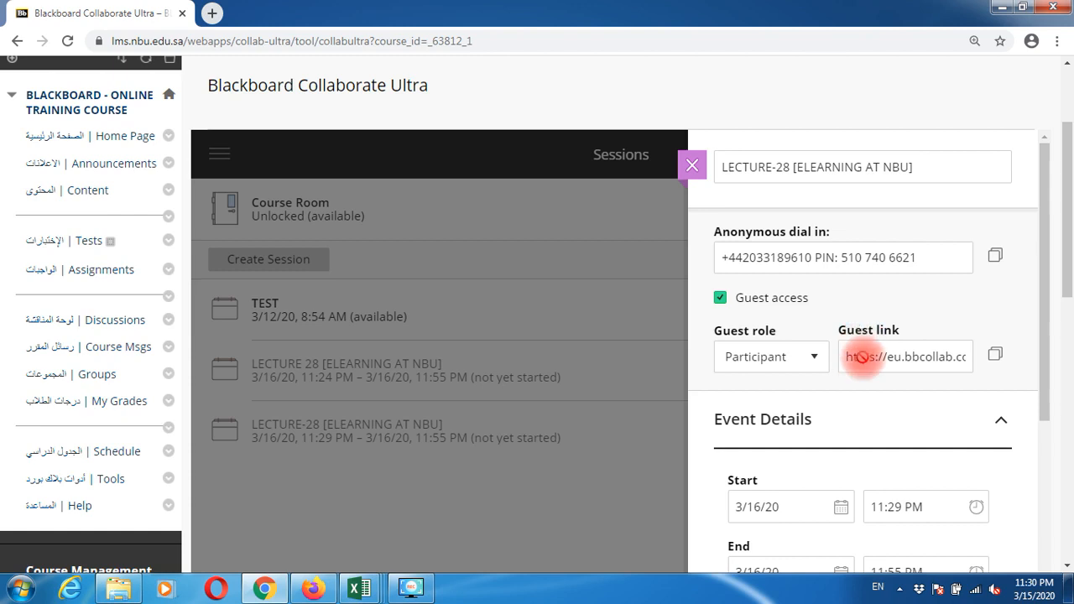
{"action": "left_click", "coordinate": [996, 360]}
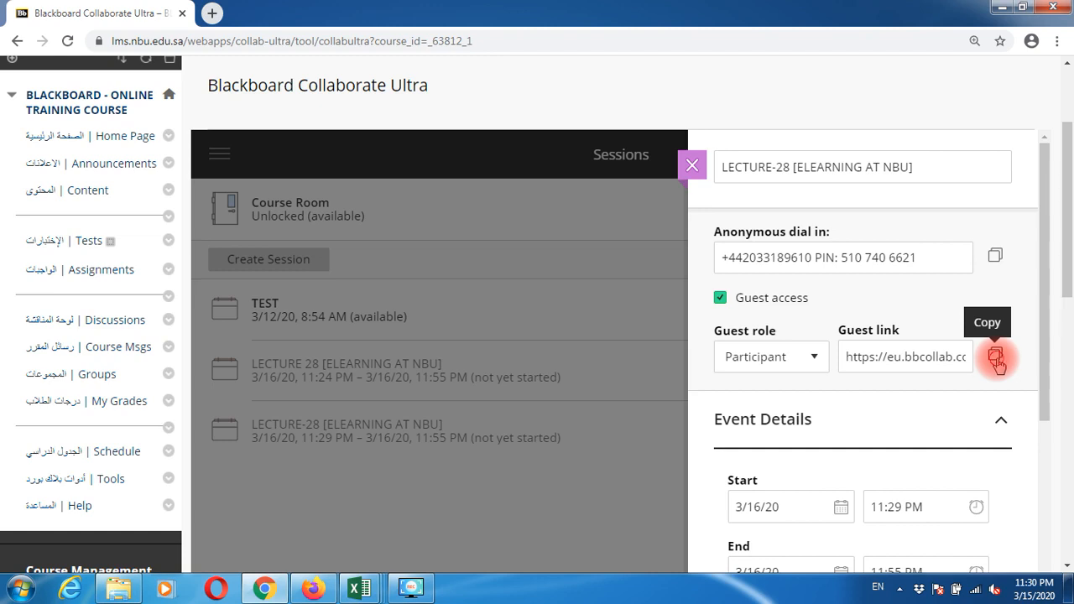
{"action": "left_click", "coordinate": [996, 359]}
{"action": "left_click", "coordinate": [695, 167]}
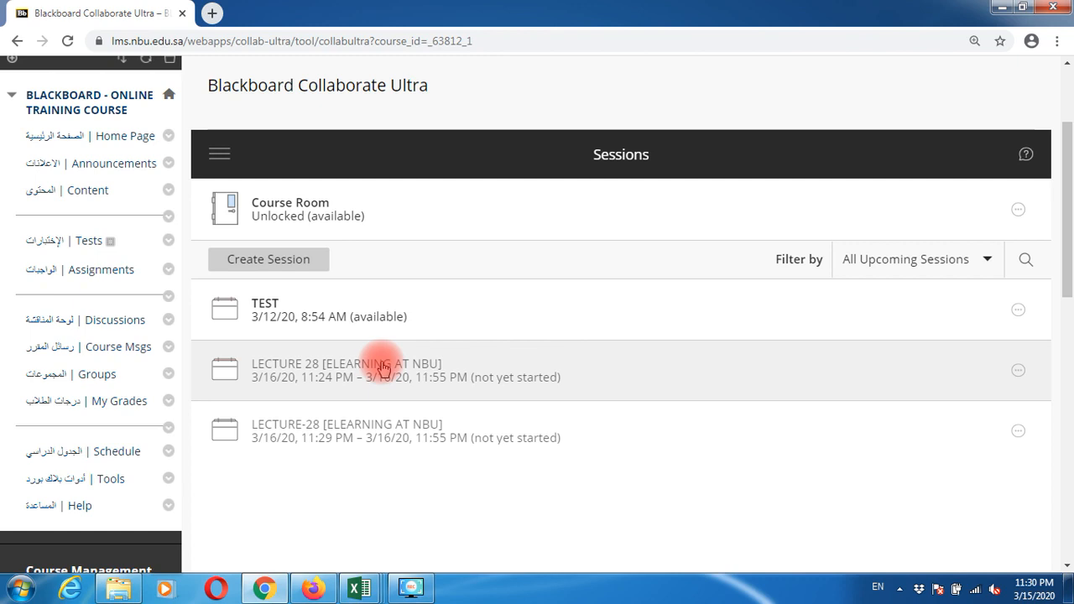
Step: From the Content area, build a Content Folder named ONLINE CLASSES and submit it
{"action": "left_click", "coordinate": [94, 198]}
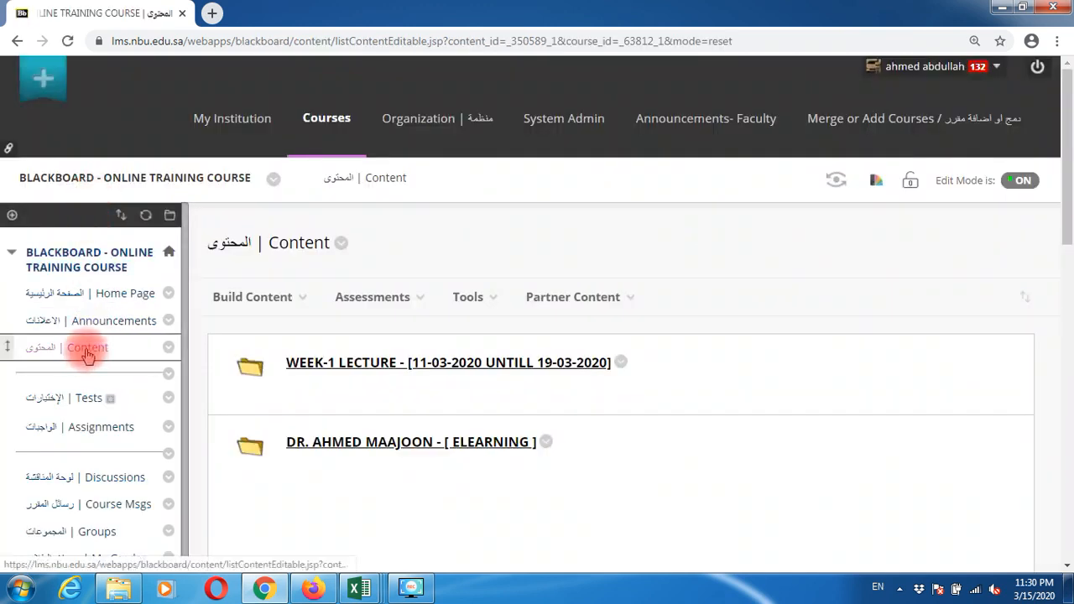
{"action": "left_click", "coordinate": [94, 354]}
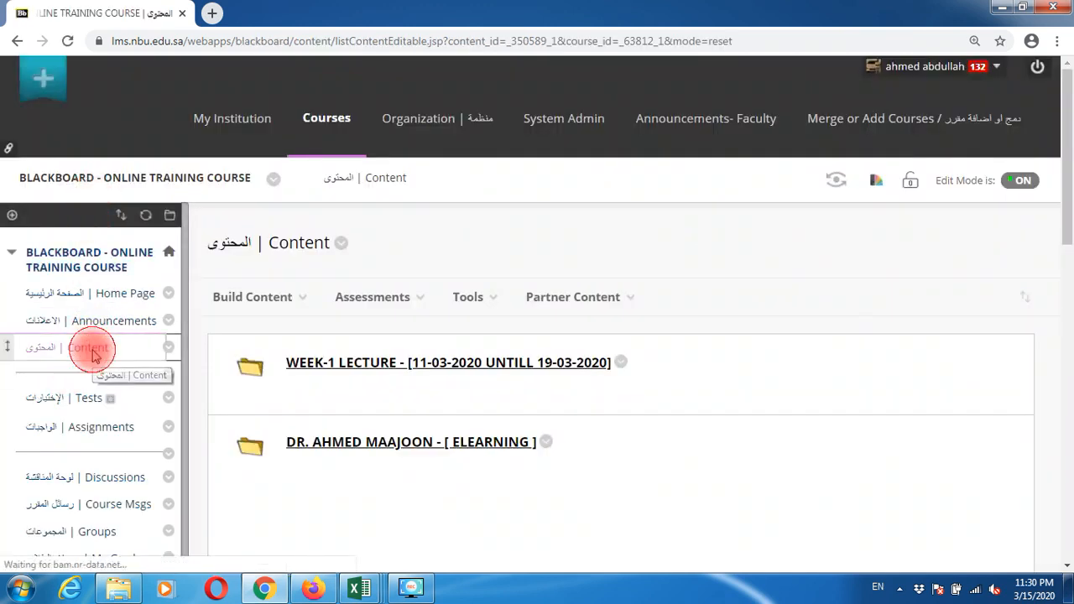
{"action": "left_click", "coordinate": [287, 304]}
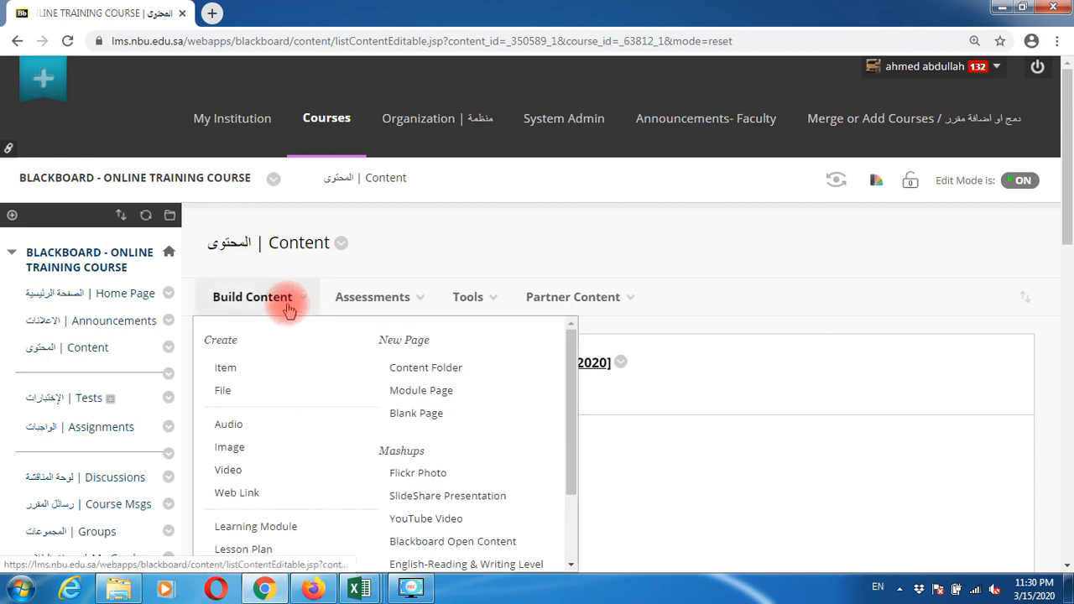
{"action": "left_click", "coordinate": [442, 369]}
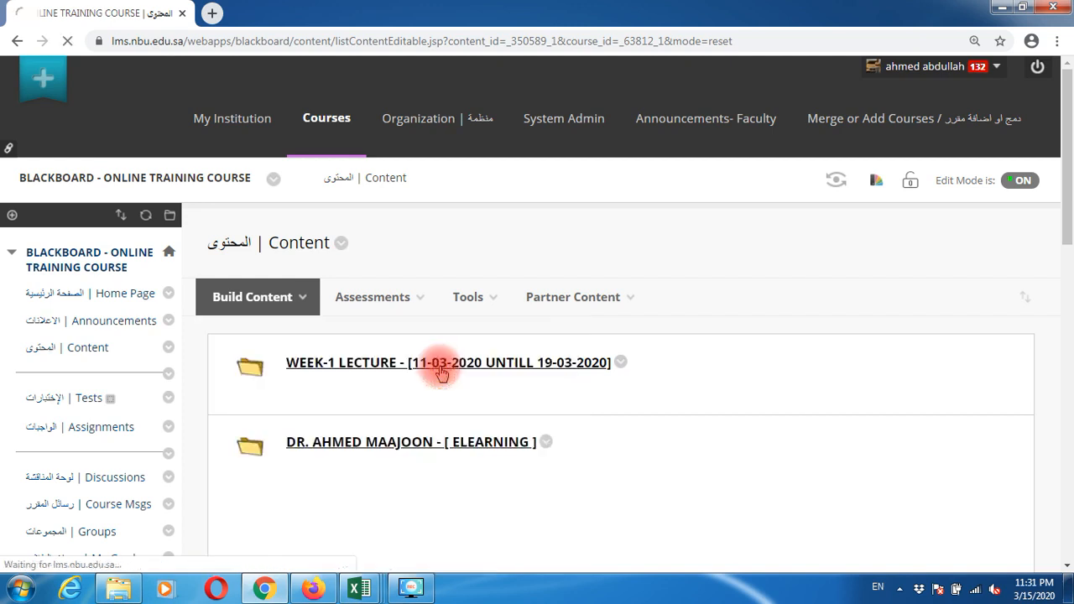
{"action": "left_click", "coordinate": [440, 435]}
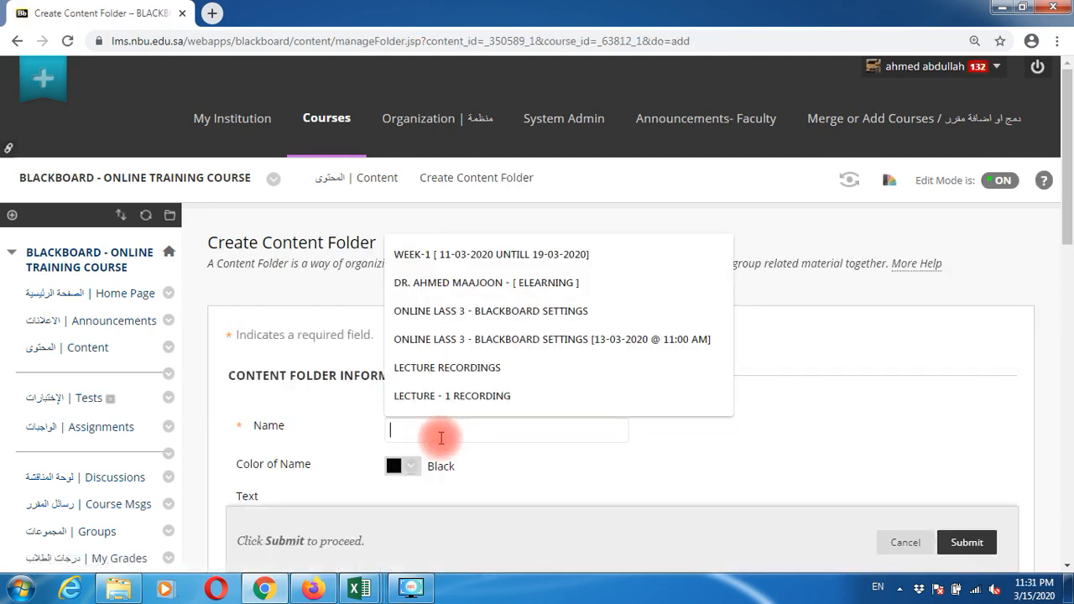
{"action": "type", "text": "ONLINE"}
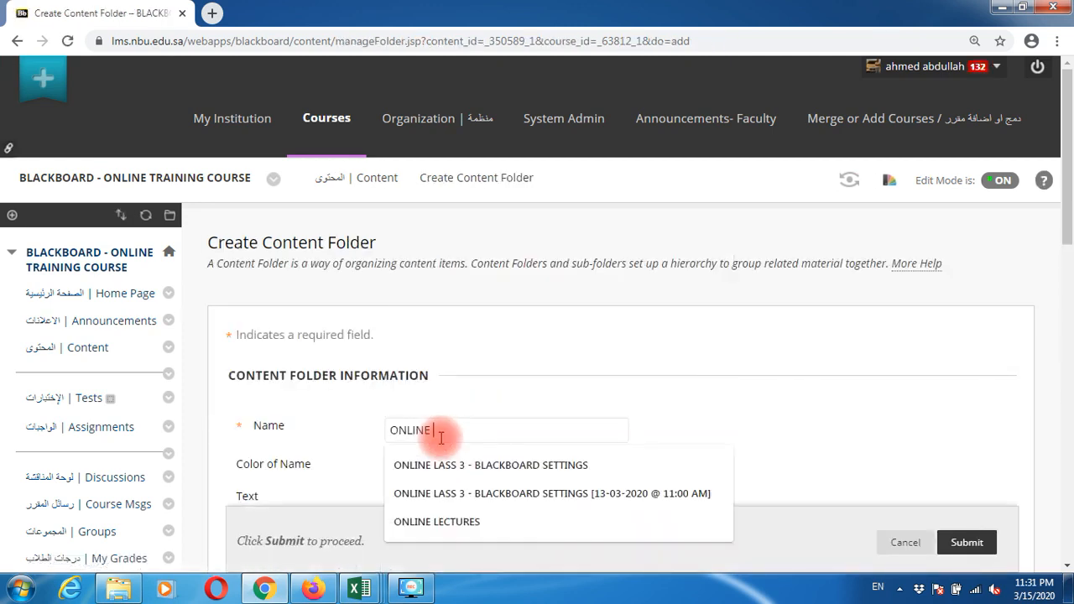
{"action": "type", "text": " CLASSES"}
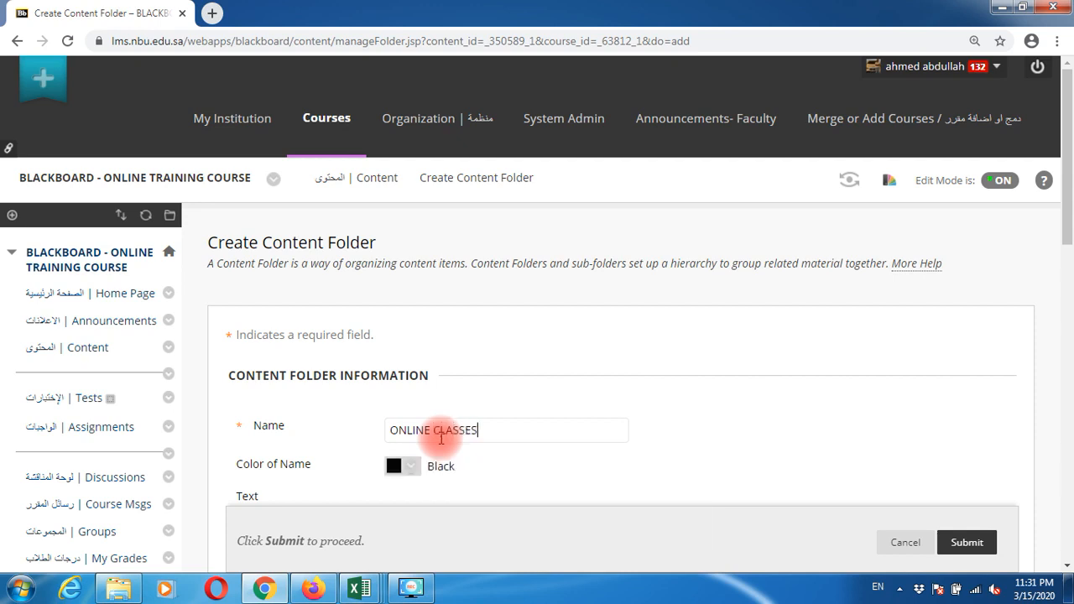
{"action": "left_click", "coordinate": [965, 541]}
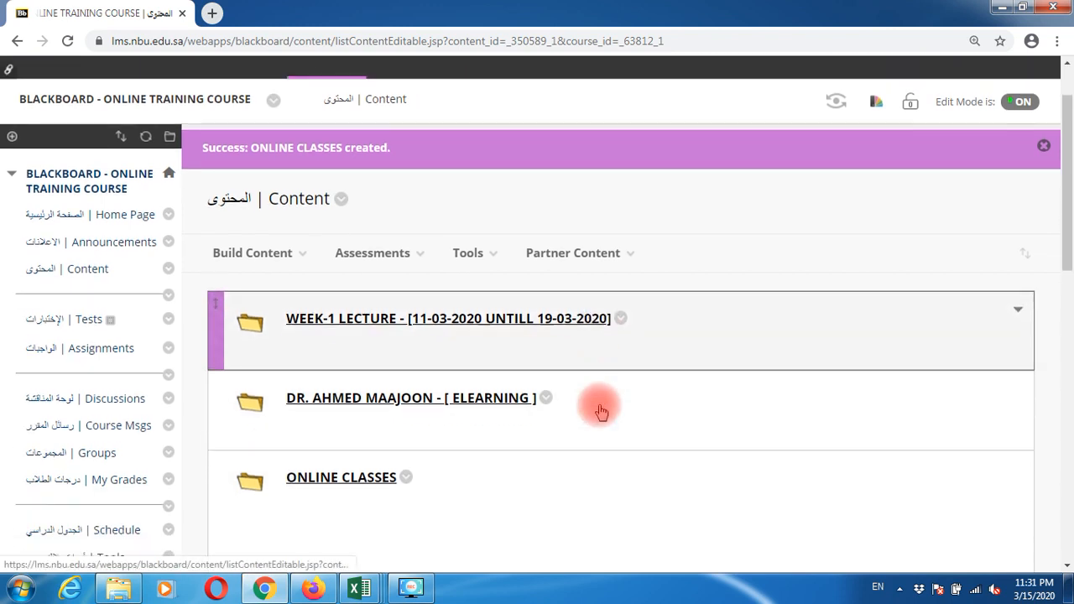
{"action": "scroll", "coordinate": [621, 416], "scroll_direction": "down", "scroll_amount": 1}
Step: Drag ONLINE CLASSES to the top of the content list and open the folder
{"action": "left_click_drag", "start_coordinate": [216, 492], "coordinate": [216, 319]}
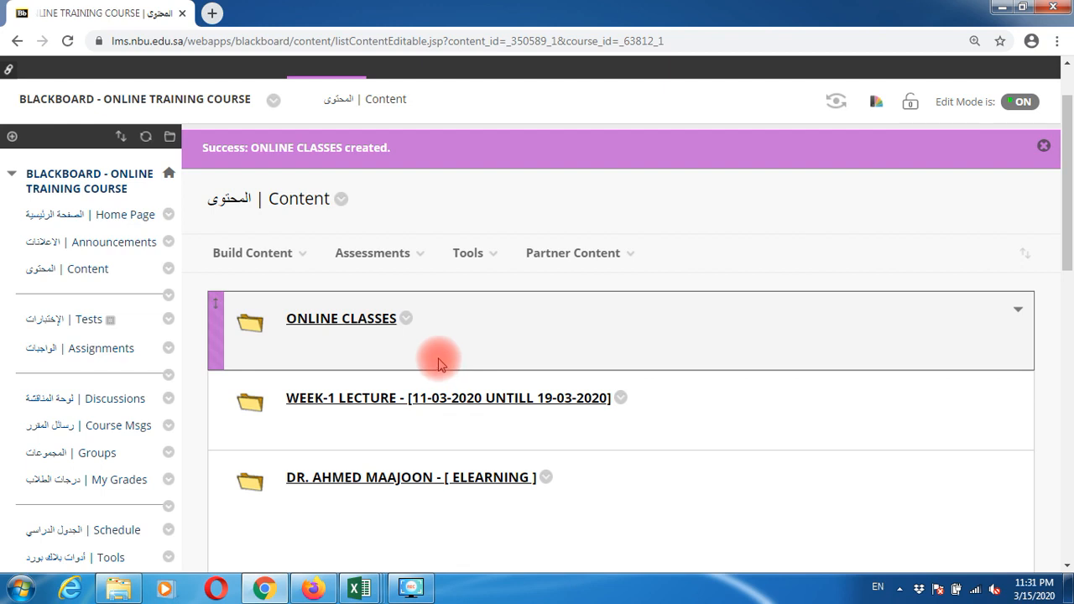
{"action": "left_click", "coordinate": [343, 326]}
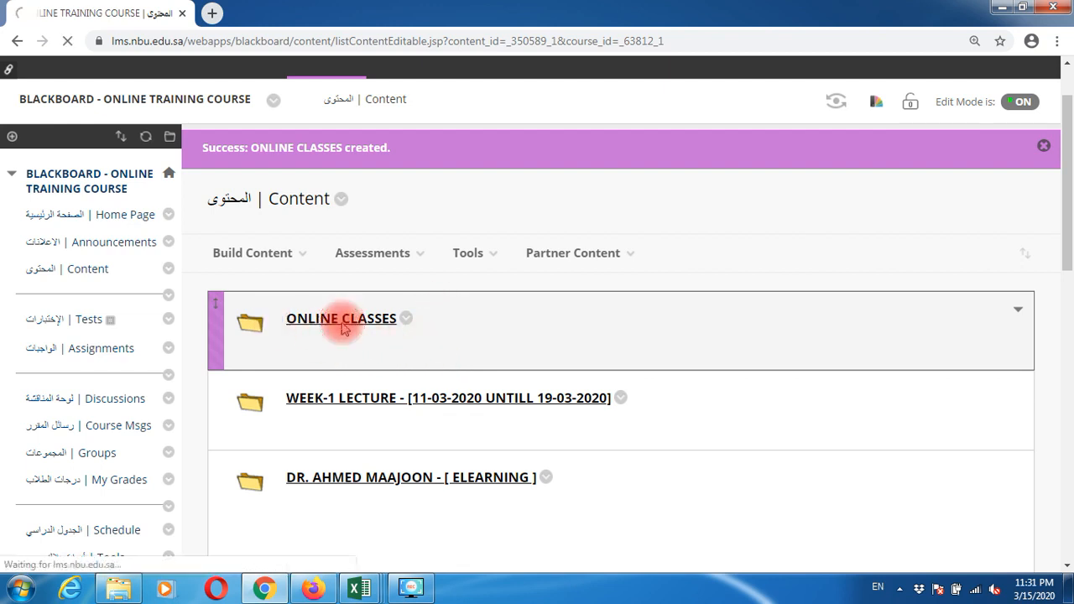
{"action": "left_click", "coordinate": [285, 309]}
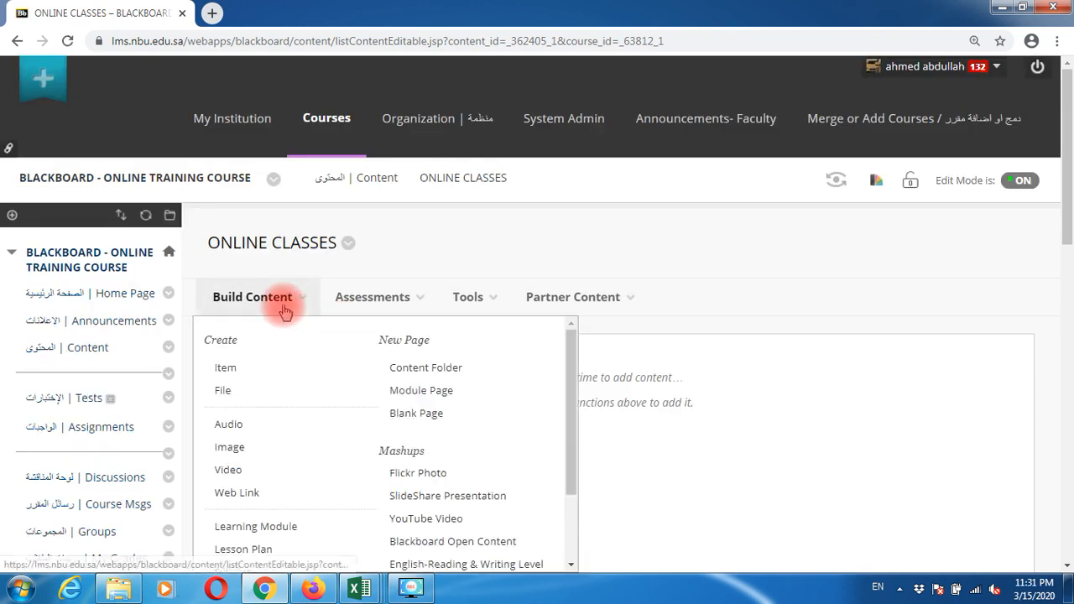
Step: Add a content folder named FACULTY 1 ONLINE COURSES
{"action": "left_click", "coordinate": [428, 374]}
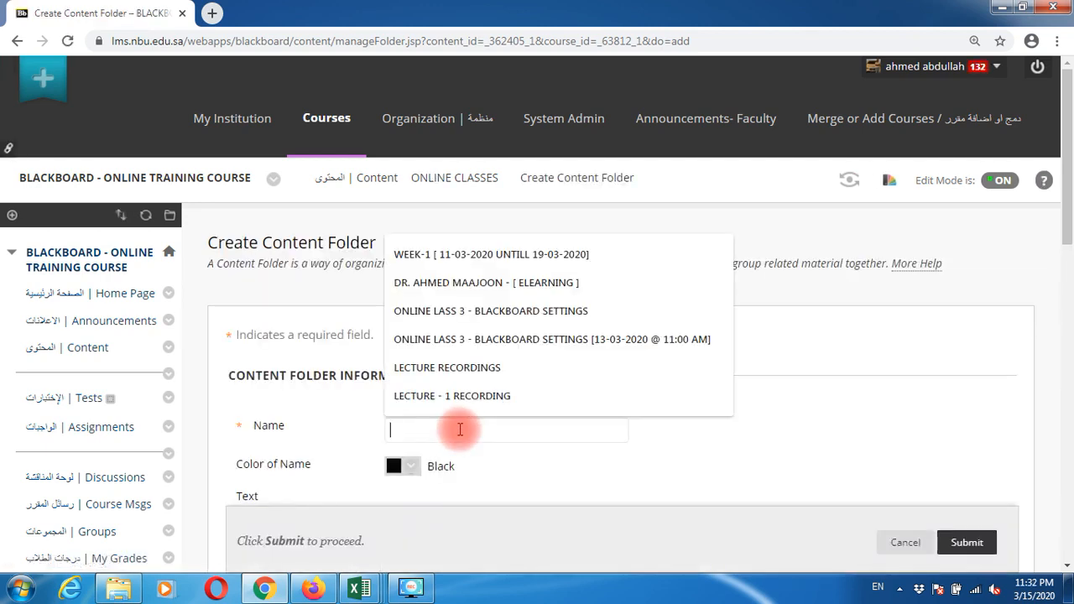
{"action": "type", "text": "FACULTY 1"}
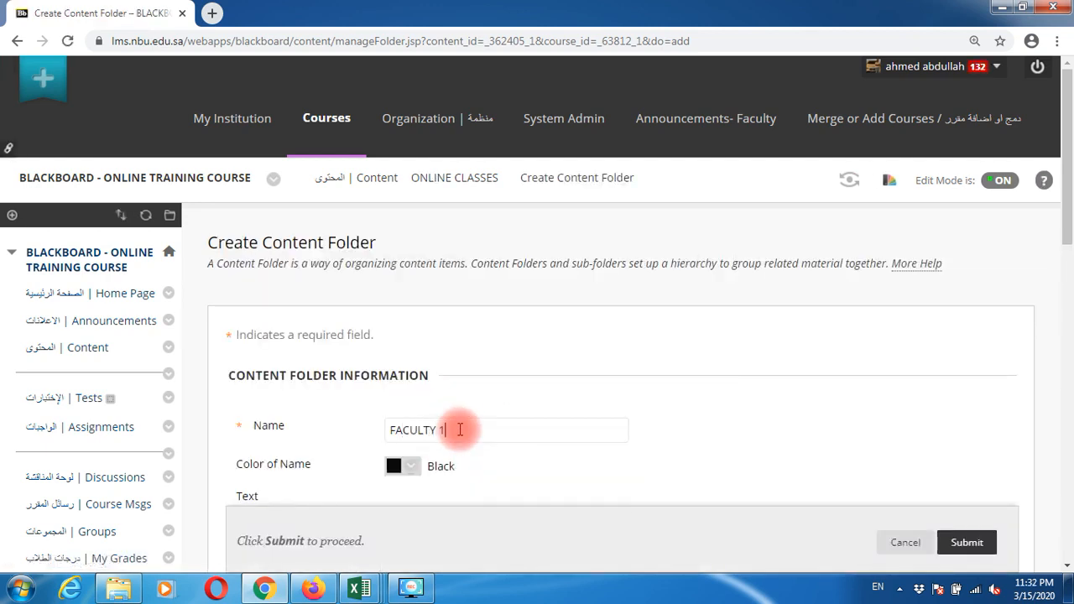
{"action": "type", "text": " ONLINE COURSES"}
{"action": "key", "text": "Return"}
Step: Add a second content folder named FACULTY 2 ONLINE COURSES
{"action": "left_click", "coordinate": [281, 333]}
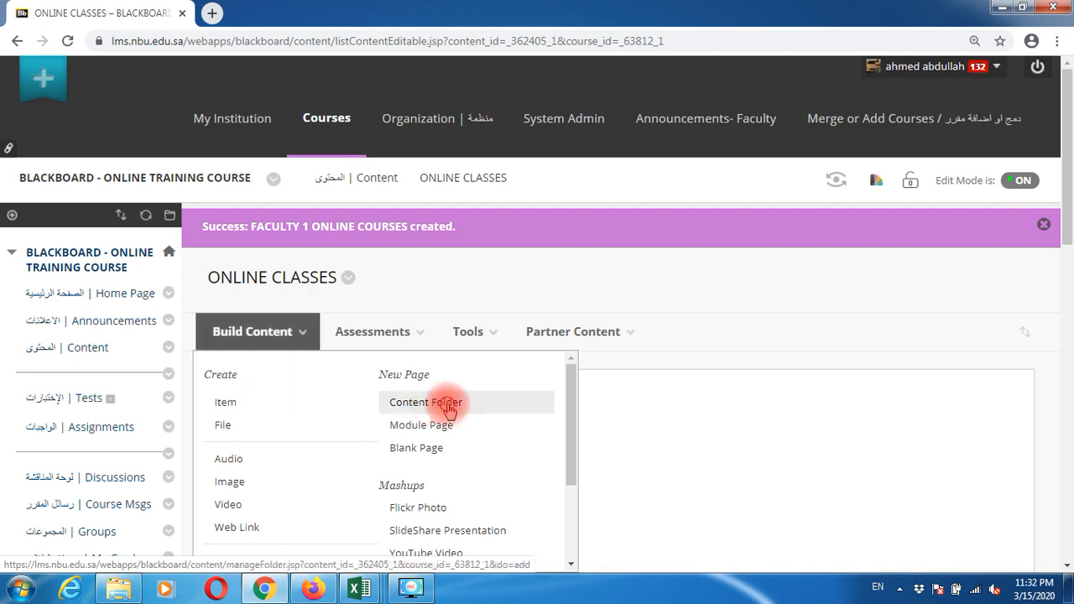
{"action": "left_click", "coordinate": [449, 408]}
{"action": "left_click", "coordinate": [456, 431]}
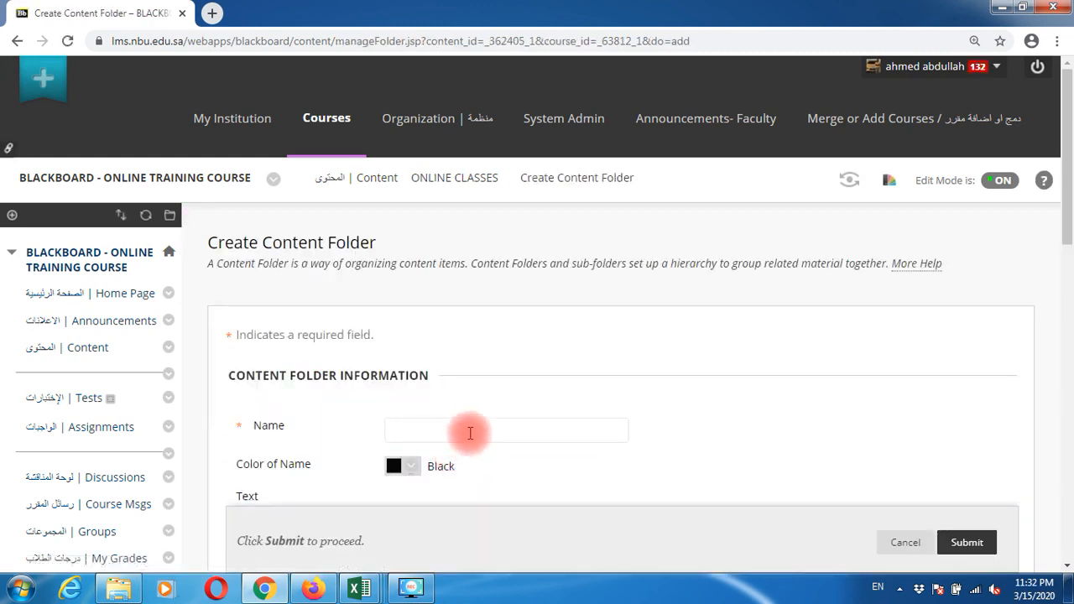
{"action": "type", "text": "FACULTY "}
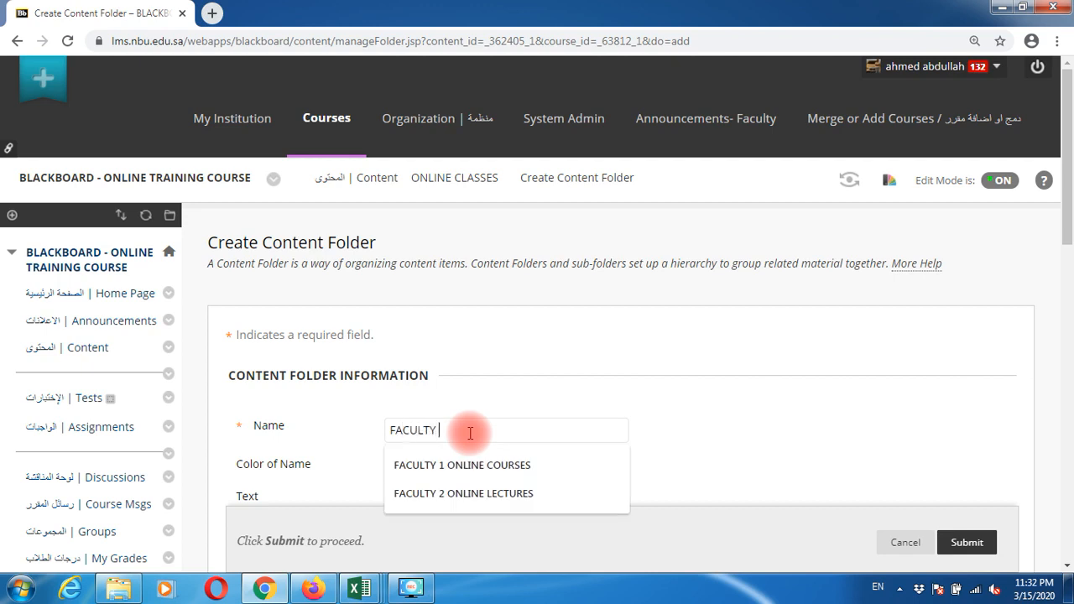
{"action": "type", "text": "2 ONLINE COURSES"}
{"action": "key", "text": "Return"}
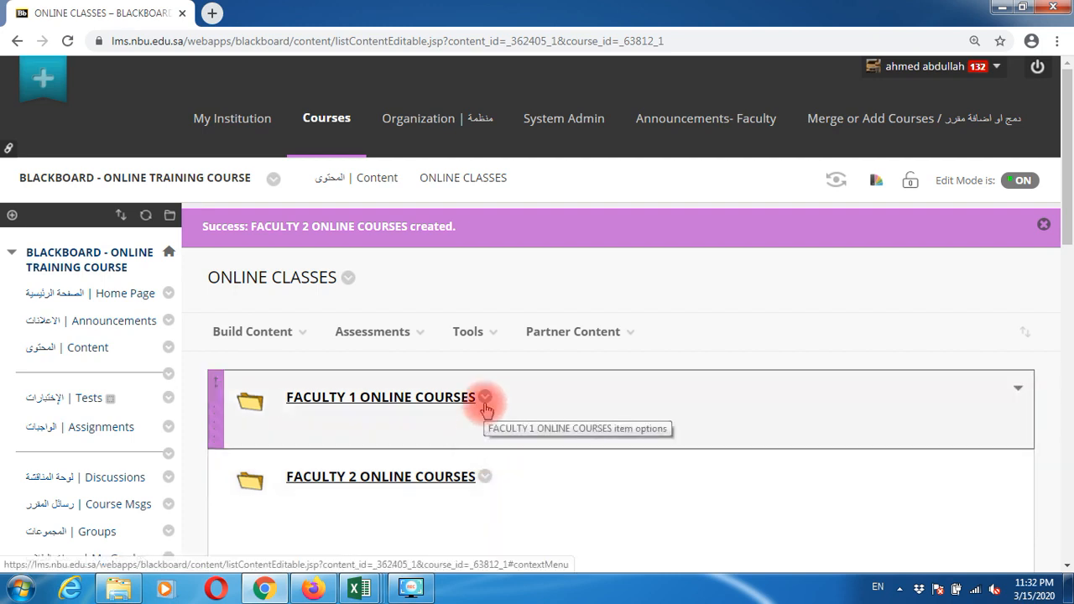
Step: Delete the FACULTY 1 and FACULTY 2 ONLINE COURSES folders, confirming each deletion
{"action": "left_click", "coordinate": [485, 398]}
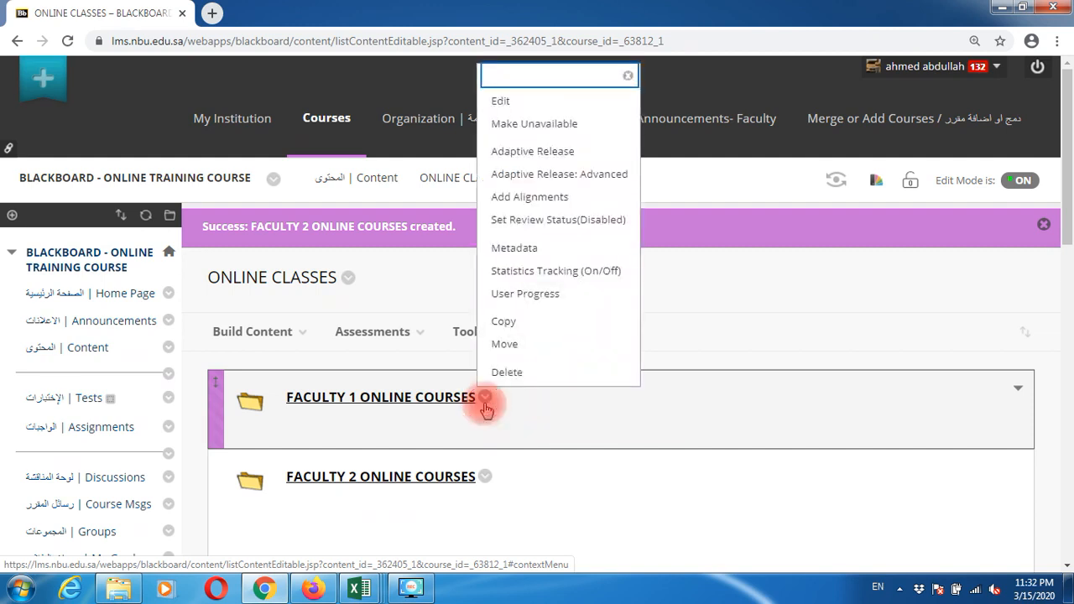
{"action": "left_click", "coordinate": [502, 372]}
{"action": "left_click", "coordinate": [613, 129]}
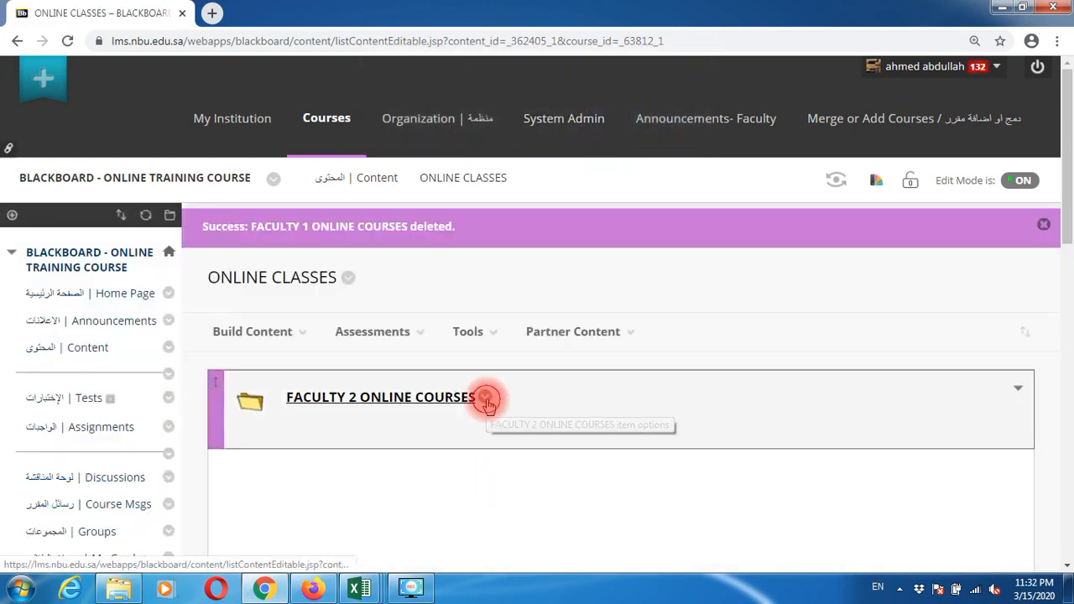
{"action": "left_click", "coordinate": [487, 400]}
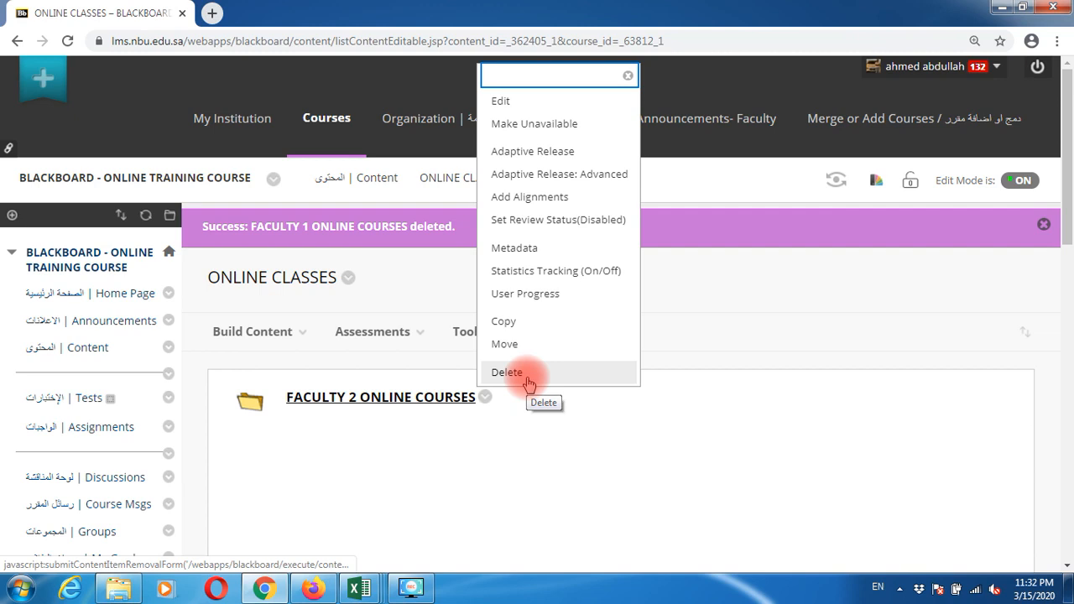
{"action": "left_click", "coordinate": [529, 379]}
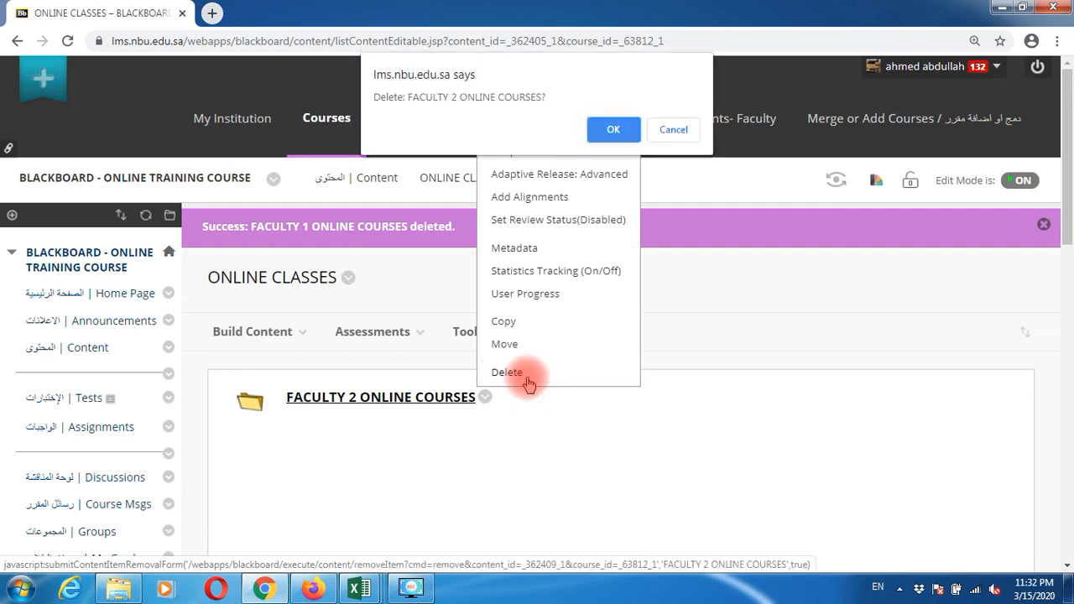
{"action": "left_click", "coordinate": [612, 132]}
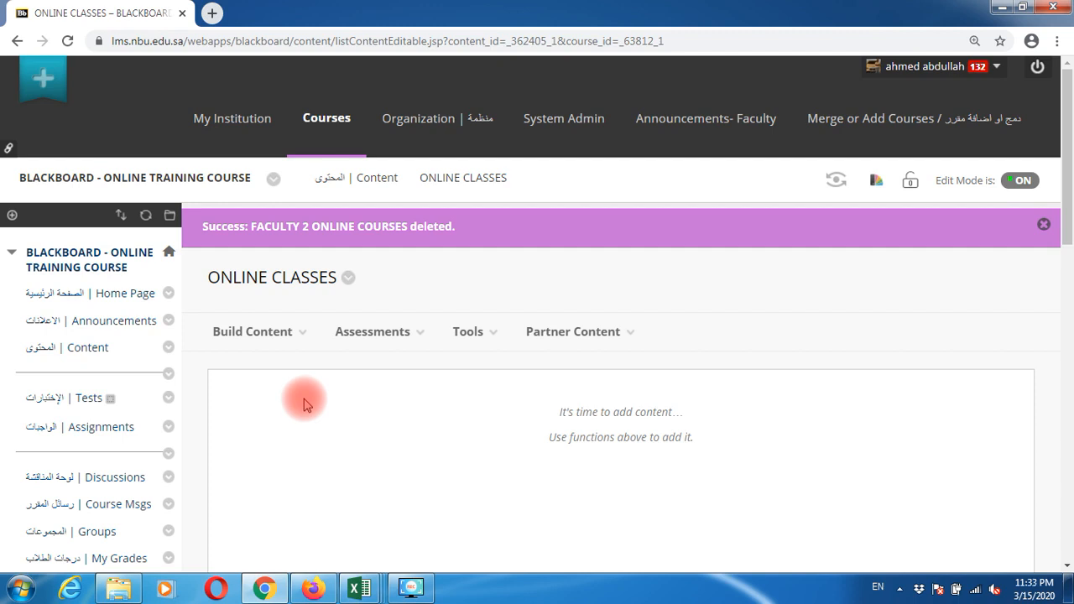
Step: In ONLINE CLASSES, create web link LECTURE 28 [ELEARNING AT NBU] with the pasted guest URL
{"action": "left_click", "coordinate": [95, 359]}
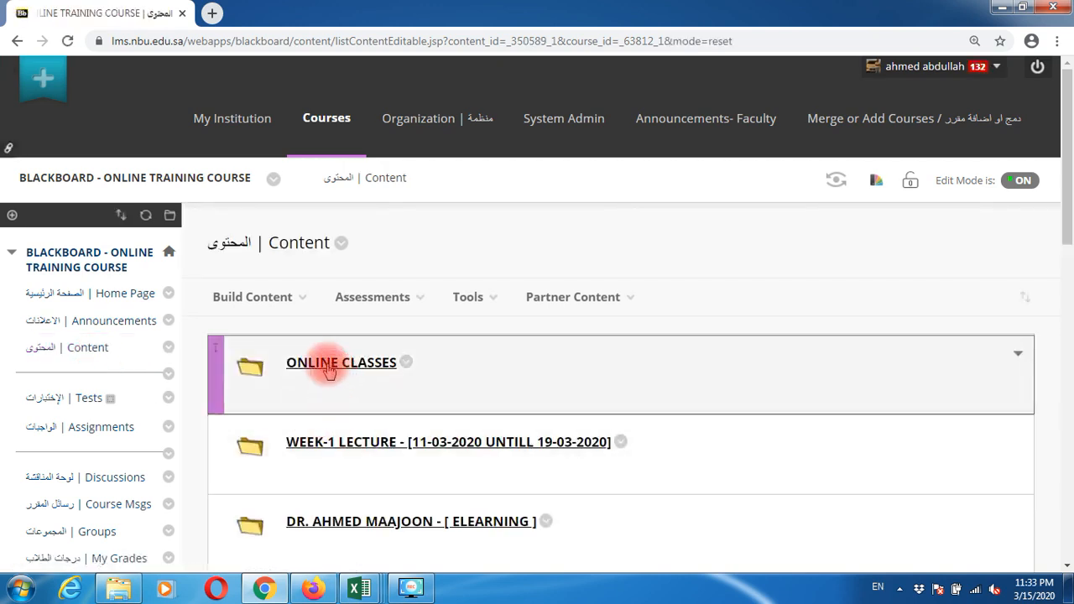
{"action": "left_click", "coordinate": [327, 367]}
{"action": "left_click", "coordinate": [267, 299]}
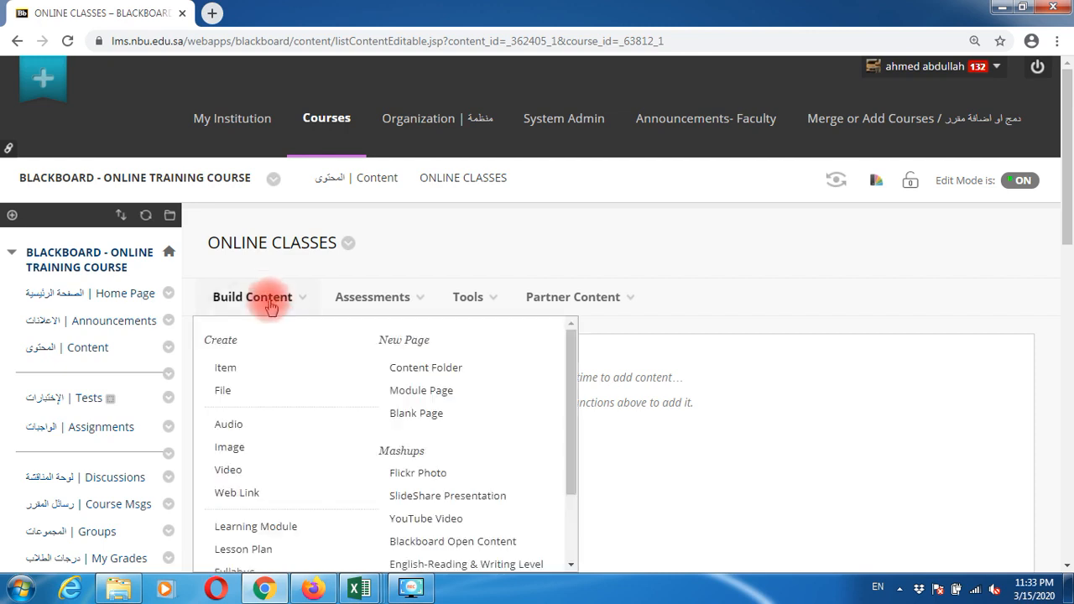
{"action": "left_click", "coordinate": [251, 495]}
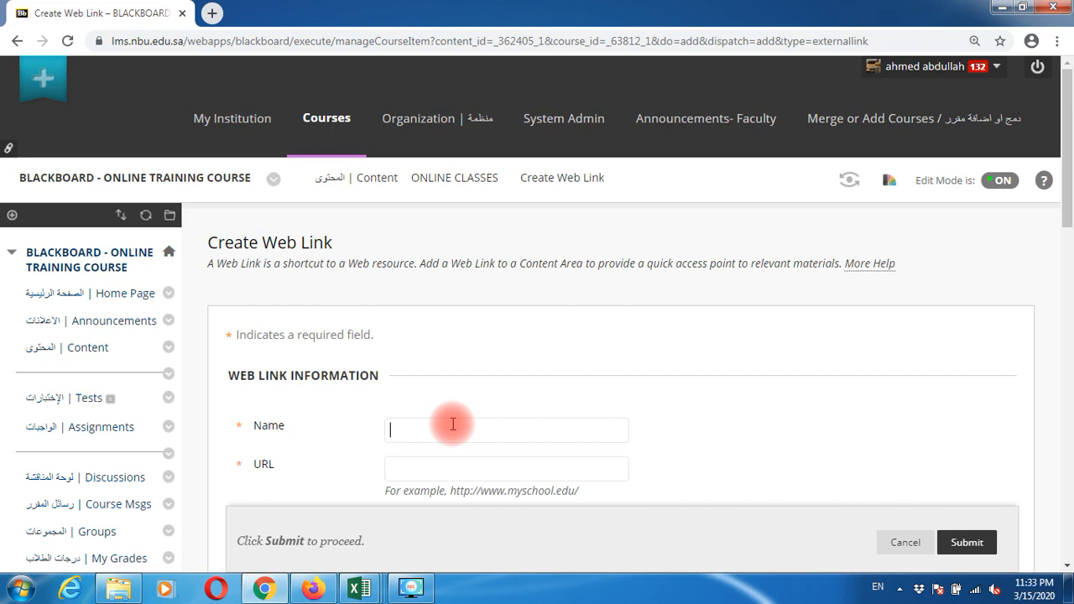
{"action": "left_click", "coordinate": [402, 469]}
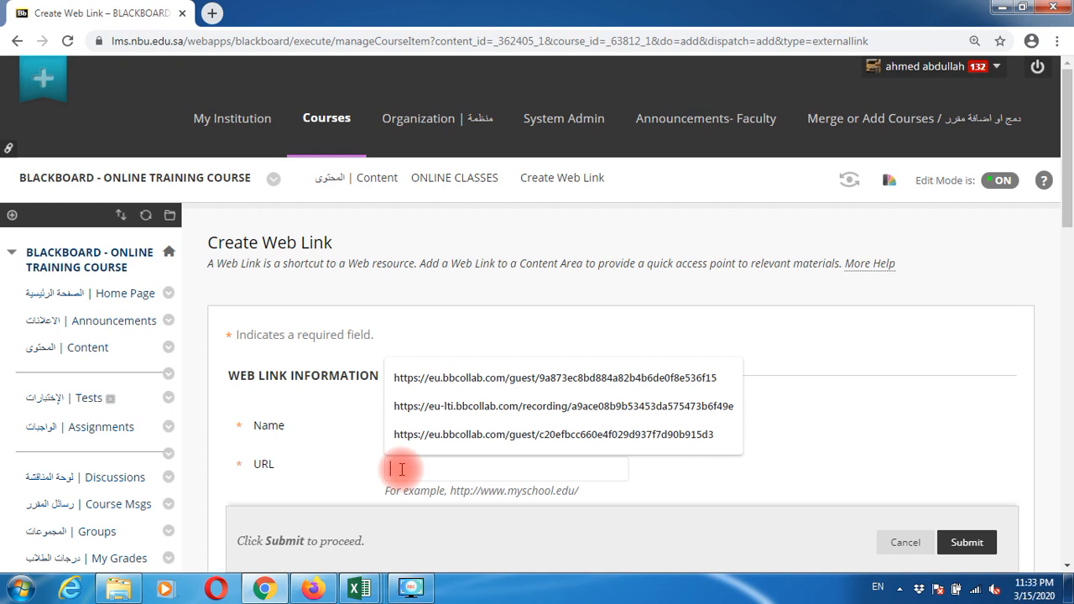
{"action": "key", "text": "ctrl+v"}
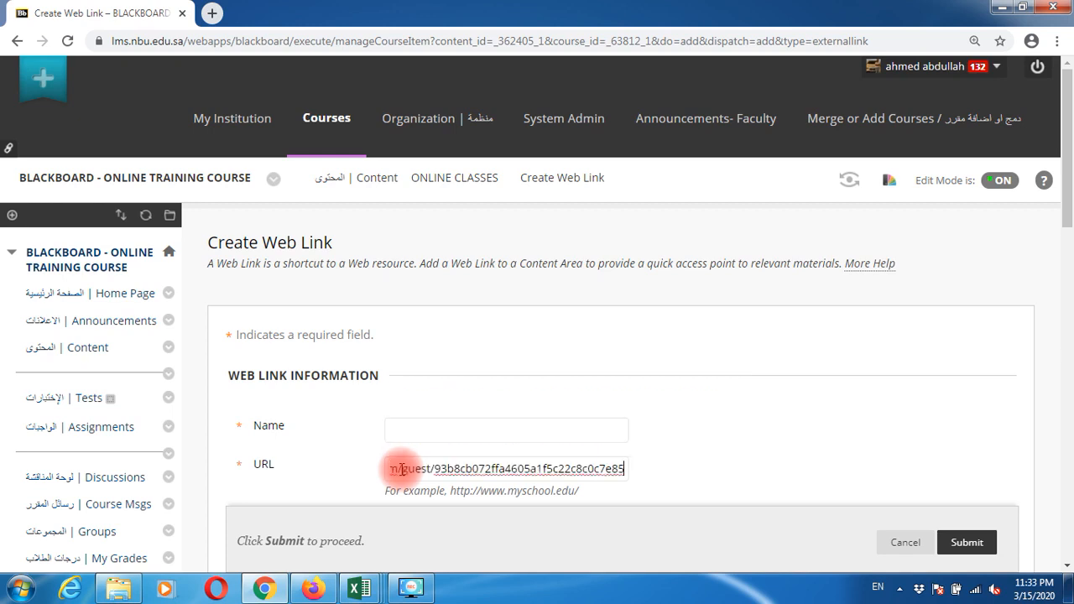
{"action": "left_click", "coordinate": [406, 430]}
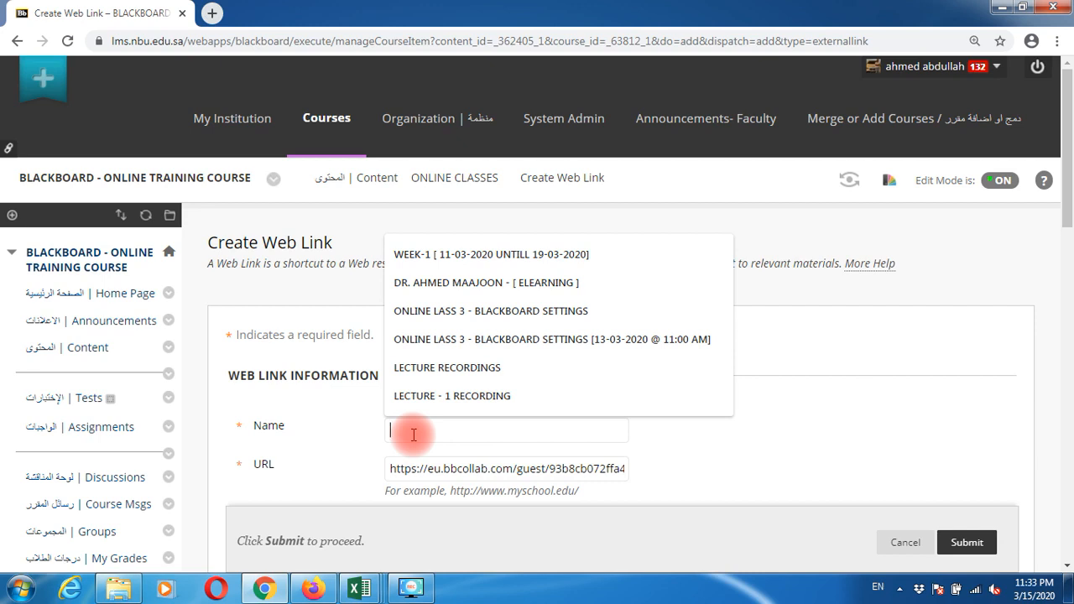
{"action": "type", "text": "LECTURE "}
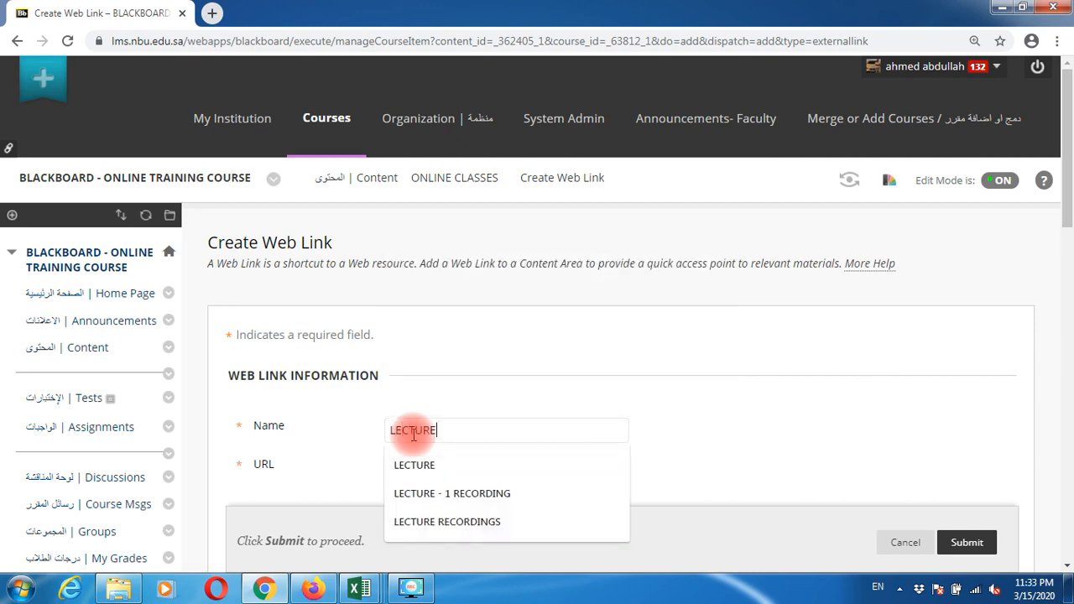
{"action": "type", "text": "28"}
{"action": "type", "text": " []"}
{"action": "type", "text": "ELEARNI"}
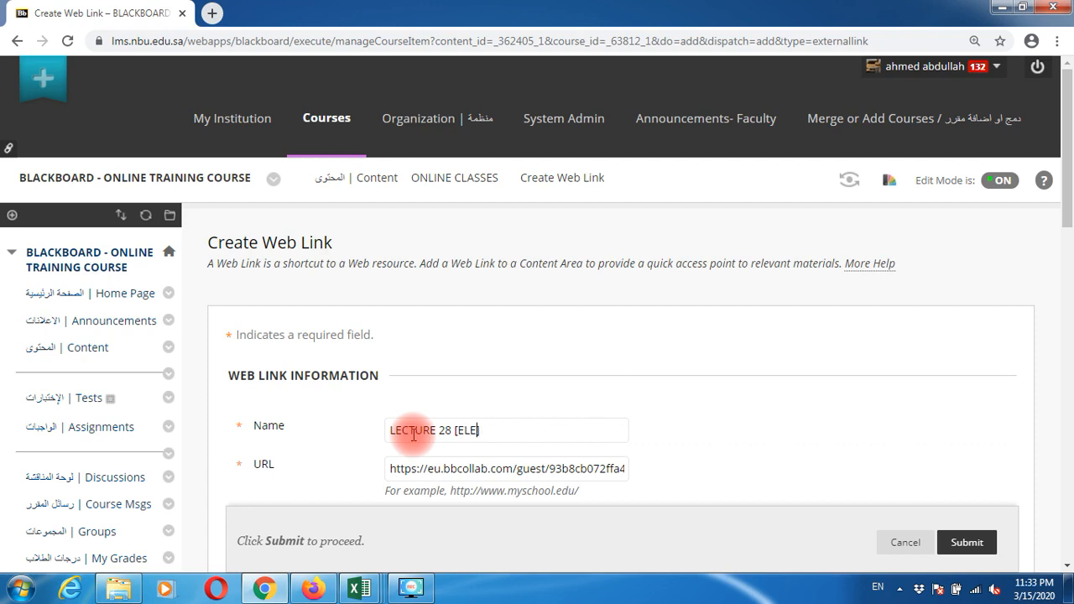
{"action": "type", "text": "NG AT NBU"}
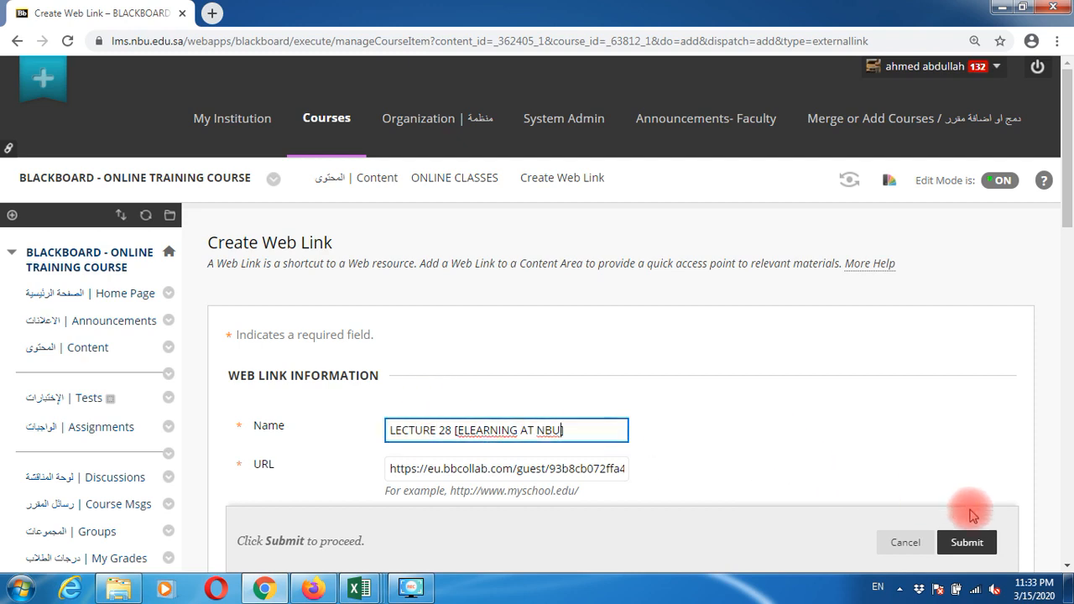
{"action": "left_click", "coordinate": [976, 542]}
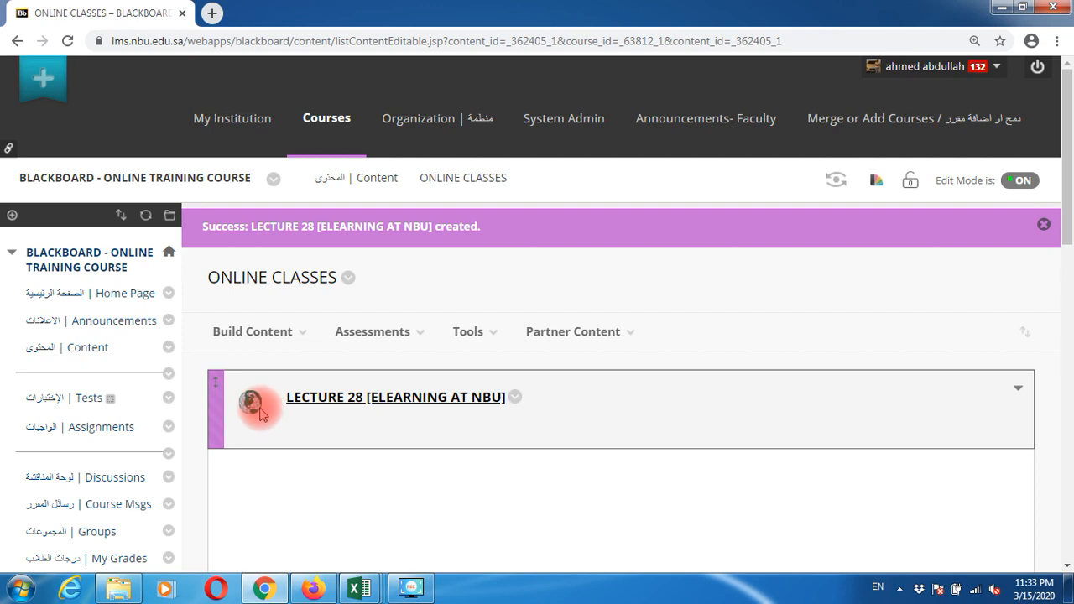
Step: Open the LECTURE 28 link, check the session's scheduled start date and time, then close it
{"action": "left_click", "coordinate": [385, 406]}
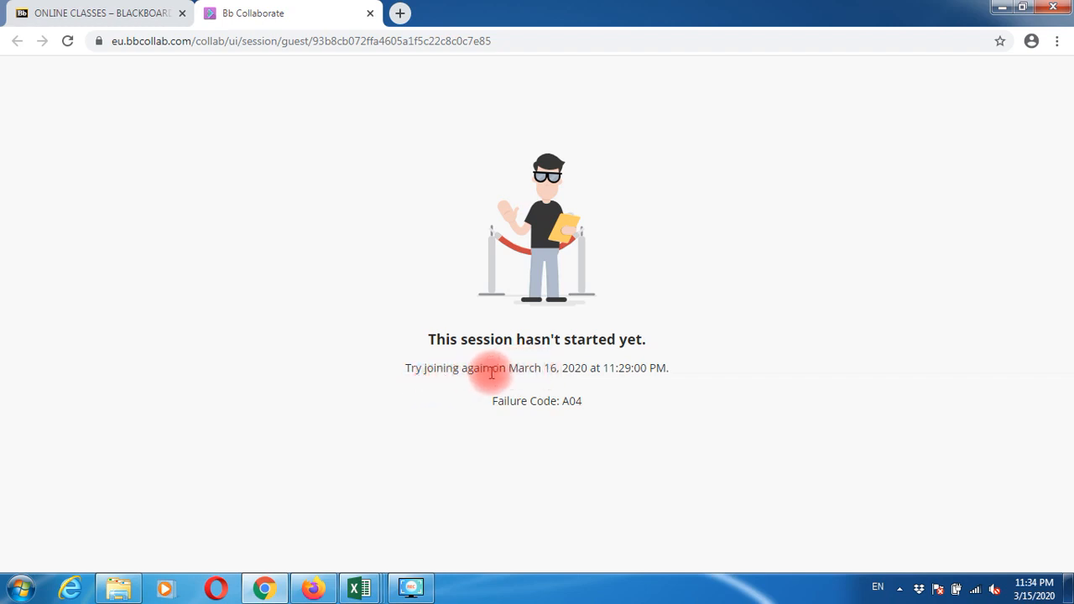
{"action": "double_click", "coordinate": [518, 371]}
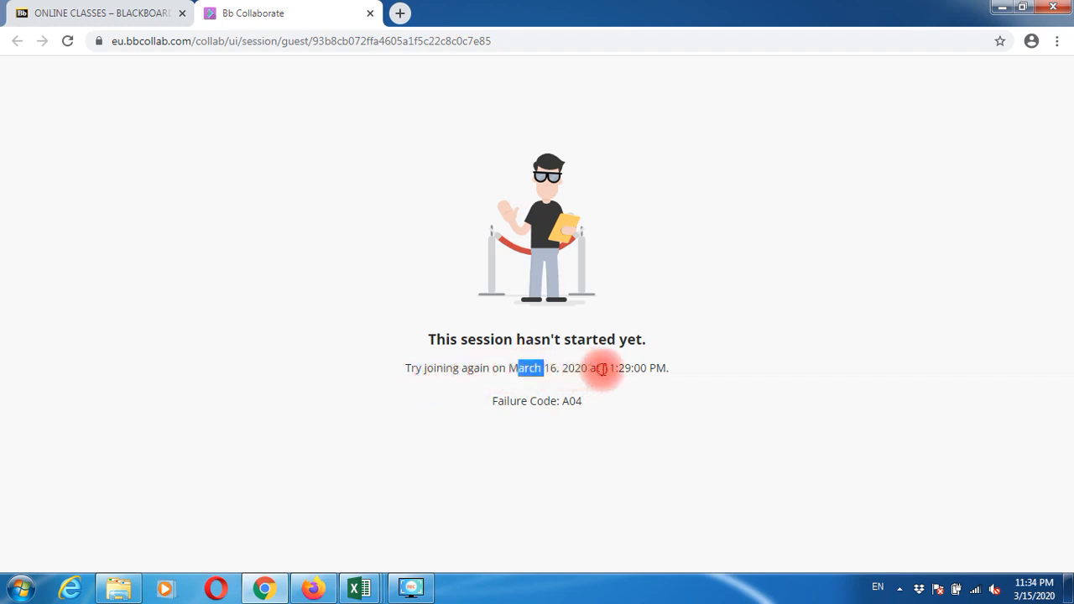
{"action": "left_click_drag", "start_coordinate": [603, 368], "coordinate": [625, 369]}
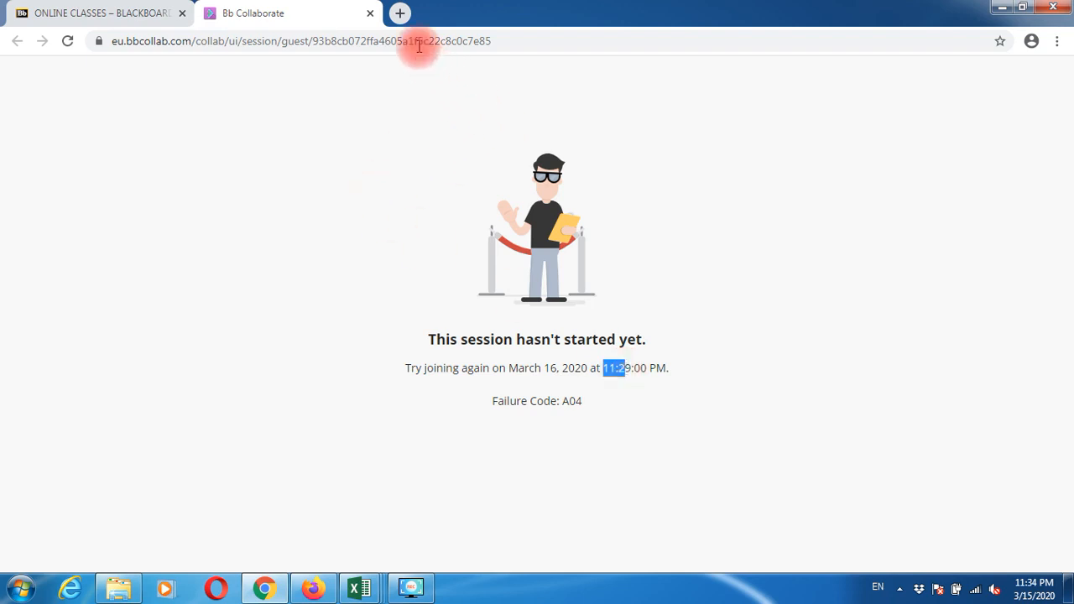
{"action": "left_click", "coordinate": [371, 15]}
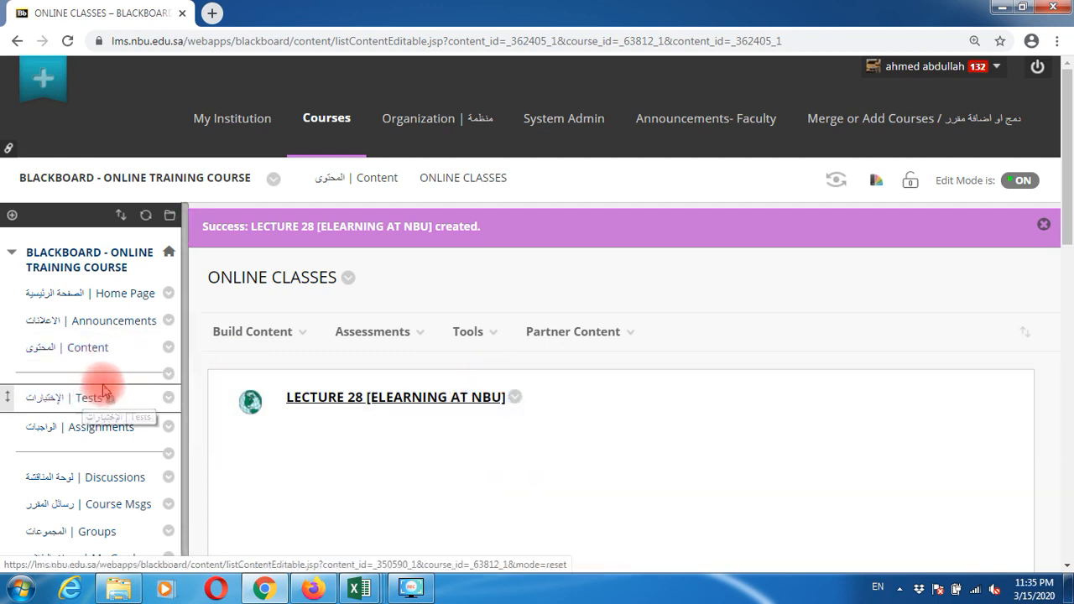
Step: From Collaborate Ultra sessions, copy the LECTURE 28 session's guest link to the clipboard
{"action": "scroll", "coordinate": [102, 388], "scroll_direction": "down", "scroll_amount": 1}
{"action": "scroll", "coordinate": [104, 386], "scroll_direction": "down", "scroll_amount": 5}
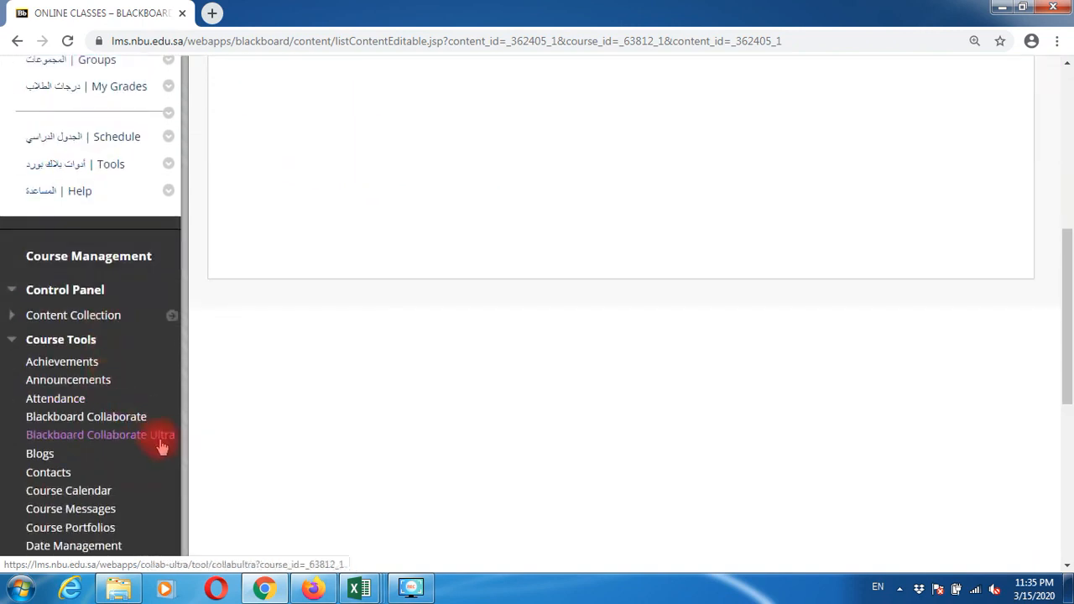
{"action": "left_click", "coordinate": [143, 443]}
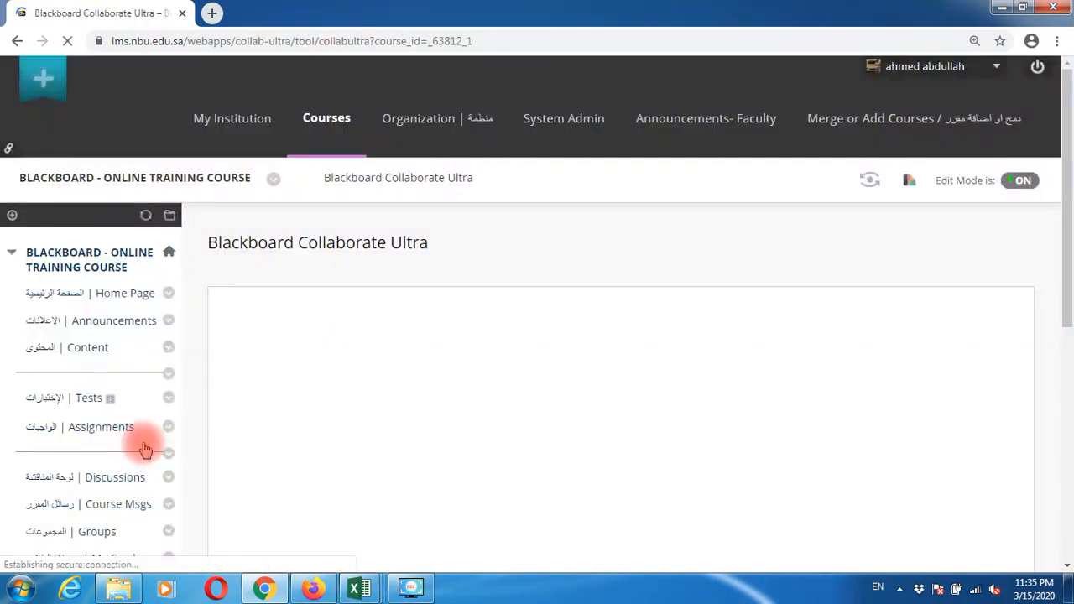
{"action": "scroll", "coordinate": [660, 437], "scroll_direction": "down", "scroll_amount": 1}
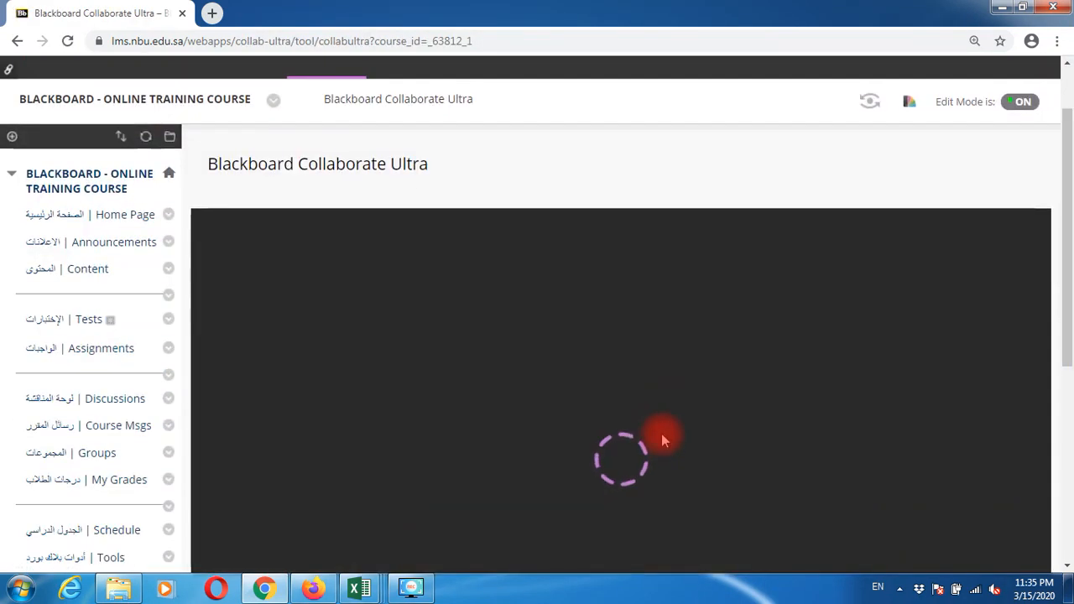
{"action": "scroll", "coordinate": [661, 434], "scroll_direction": "down", "scroll_amount": 2}
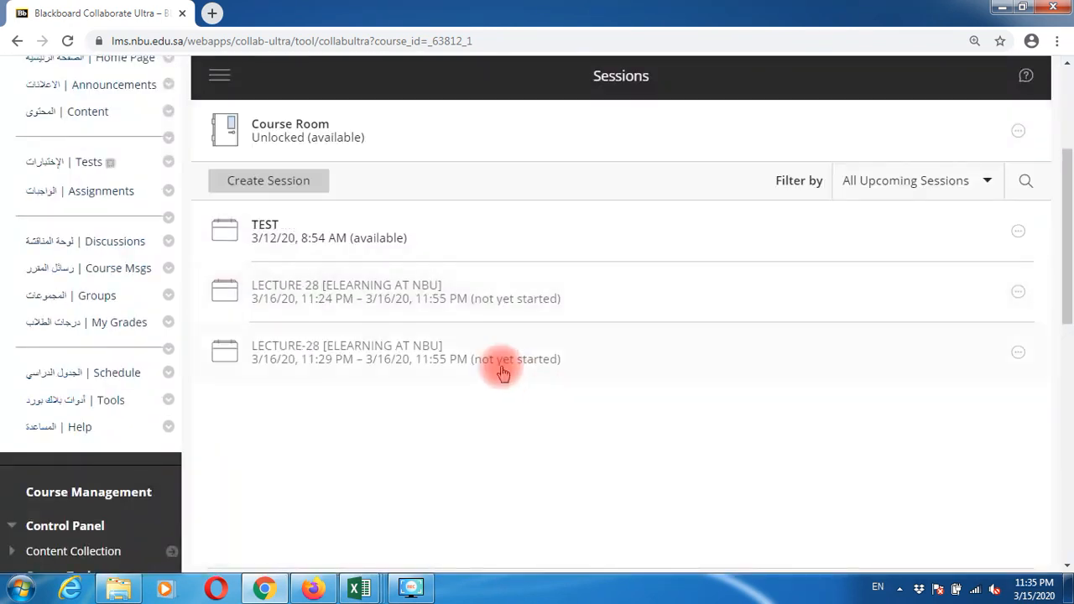
{"action": "left_click", "coordinate": [453, 307]}
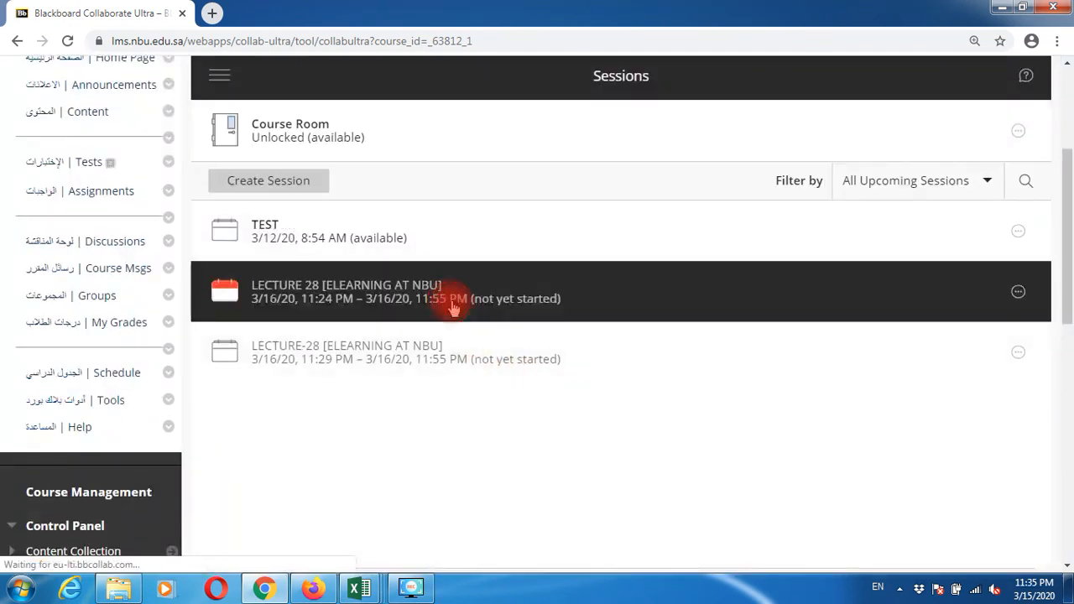
{"action": "left_click", "coordinate": [998, 277]}
{"action": "left_click", "coordinate": [692, 87]}
{"action": "scroll", "coordinate": [327, 267], "scroll_direction": "up", "scroll_amount": 3}
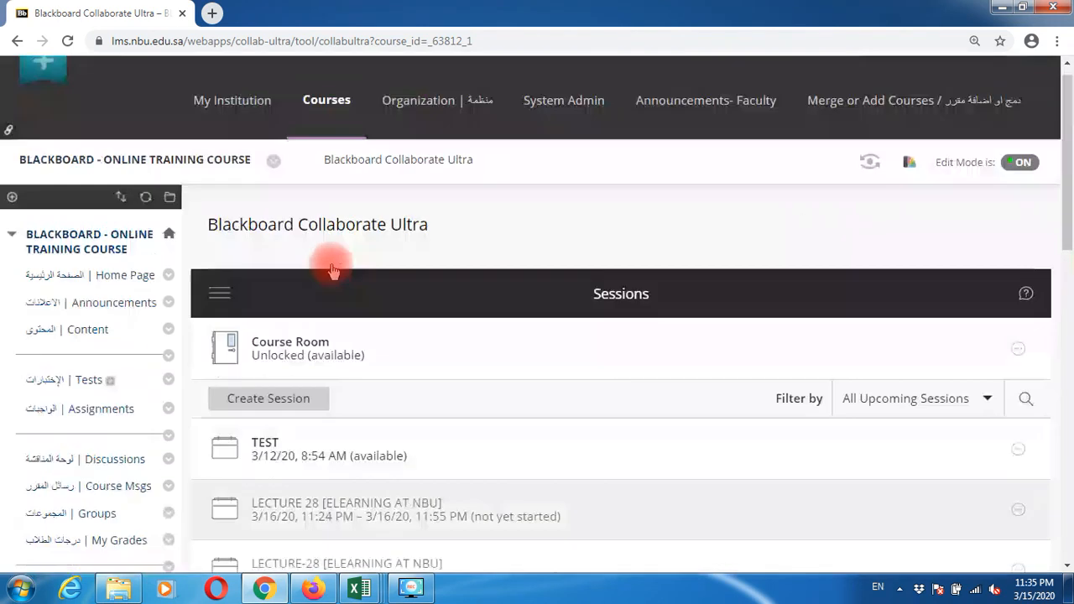
Step: Go to the Content area of the Introduction to microbiology course
{"action": "left_click", "coordinate": [344, 126]}
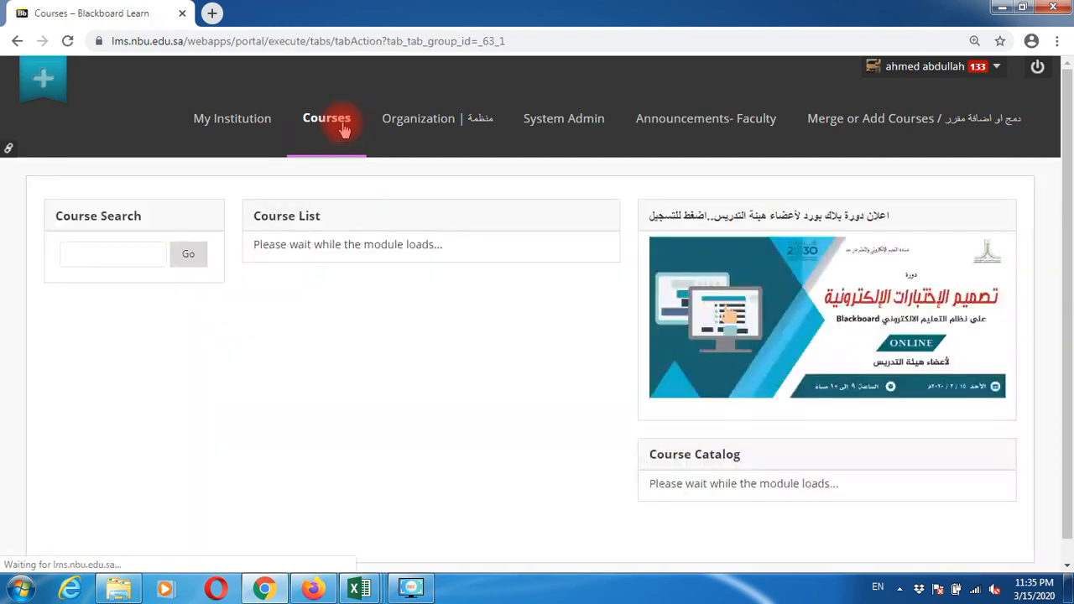
{"action": "scroll", "coordinate": [426, 357], "scroll_direction": "down", "scroll_amount": 6}
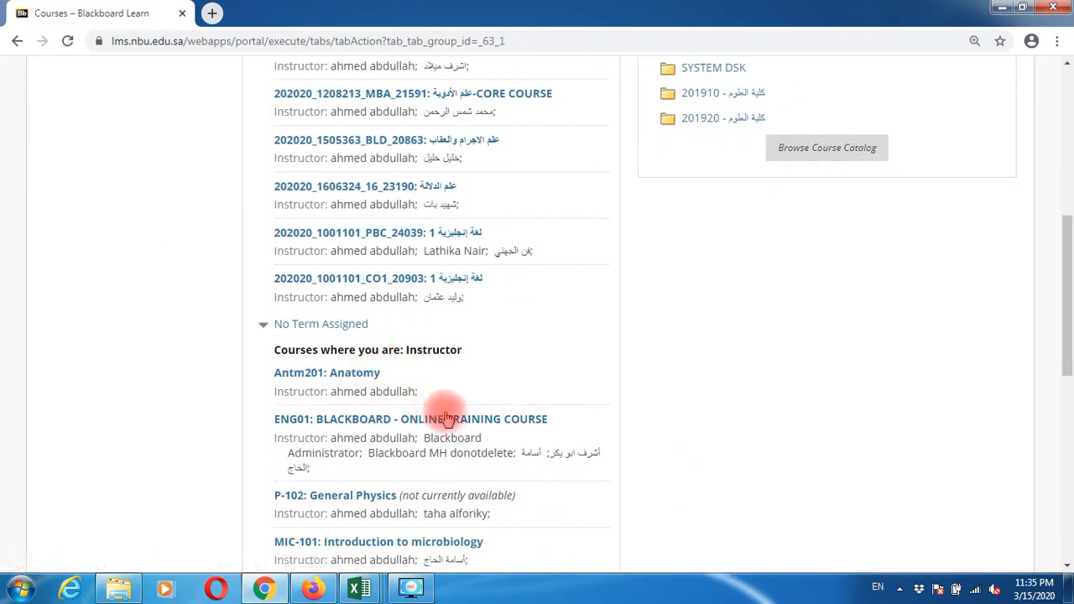
{"action": "scroll", "coordinate": [480, 422], "scroll_direction": "down", "scroll_amount": 2}
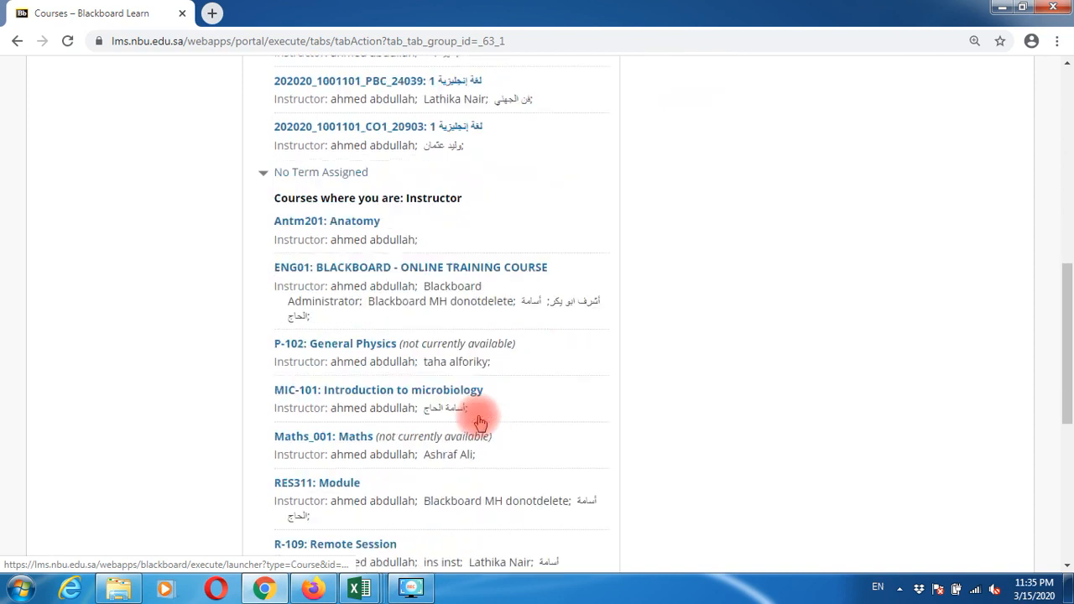
{"action": "left_click", "coordinate": [365, 383]}
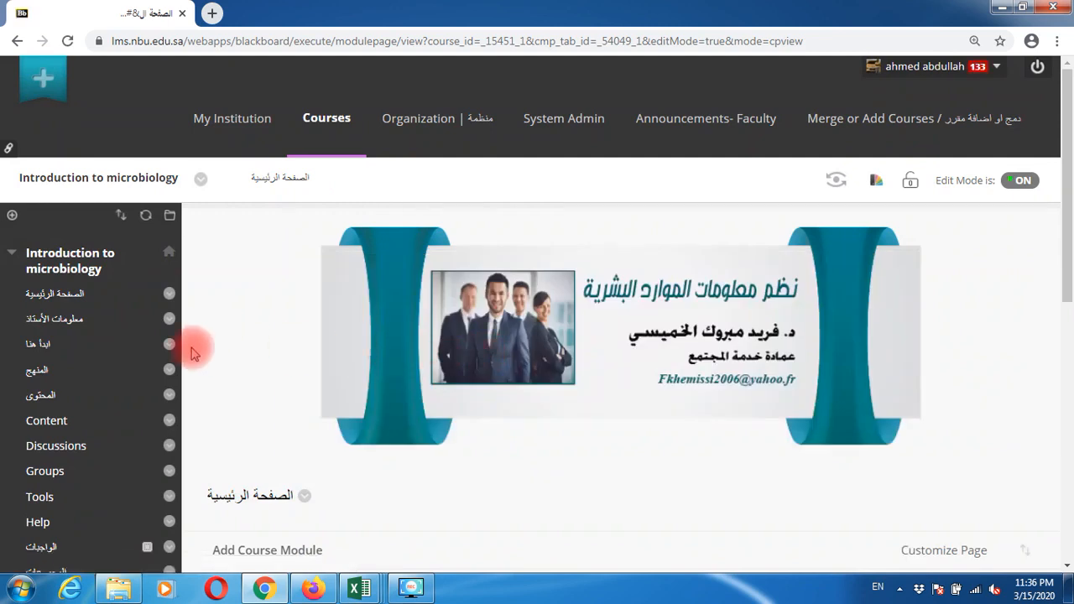
{"action": "left_click", "coordinate": [72, 421]}
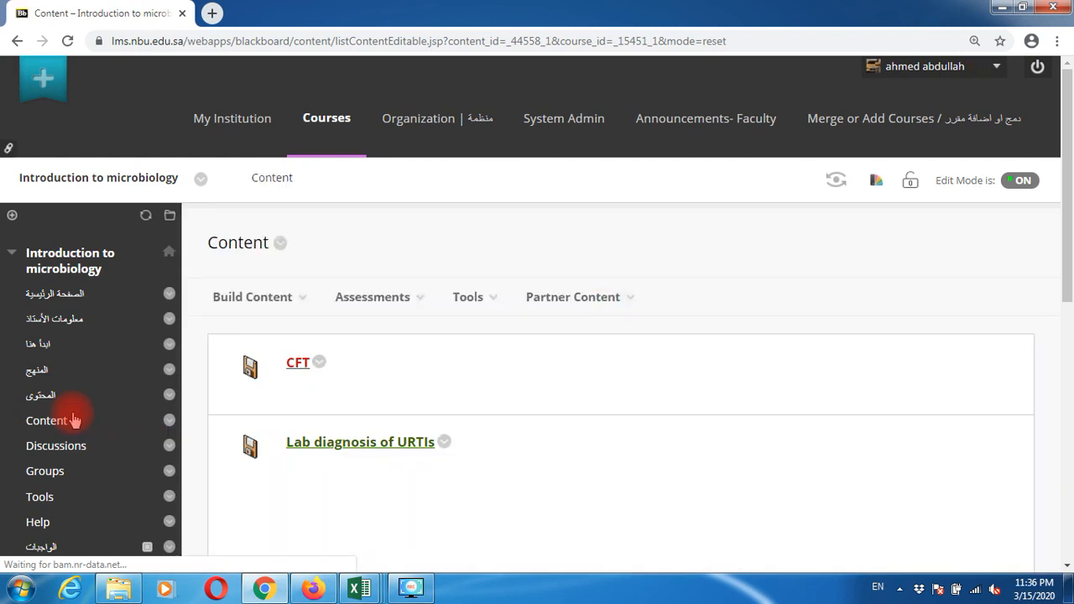
Step: Create a content folder named ONLINE LECTURES and move it to the top of Content
{"action": "left_click", "coordinate": [277, 298]}
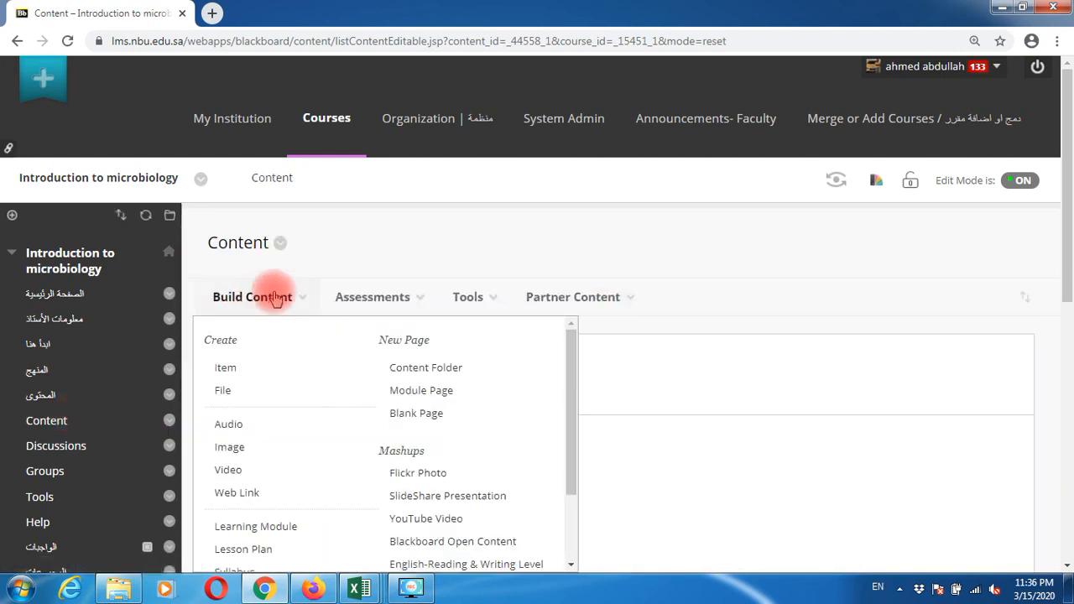
{"action": "left_click", "coordinate": [425, 367]}
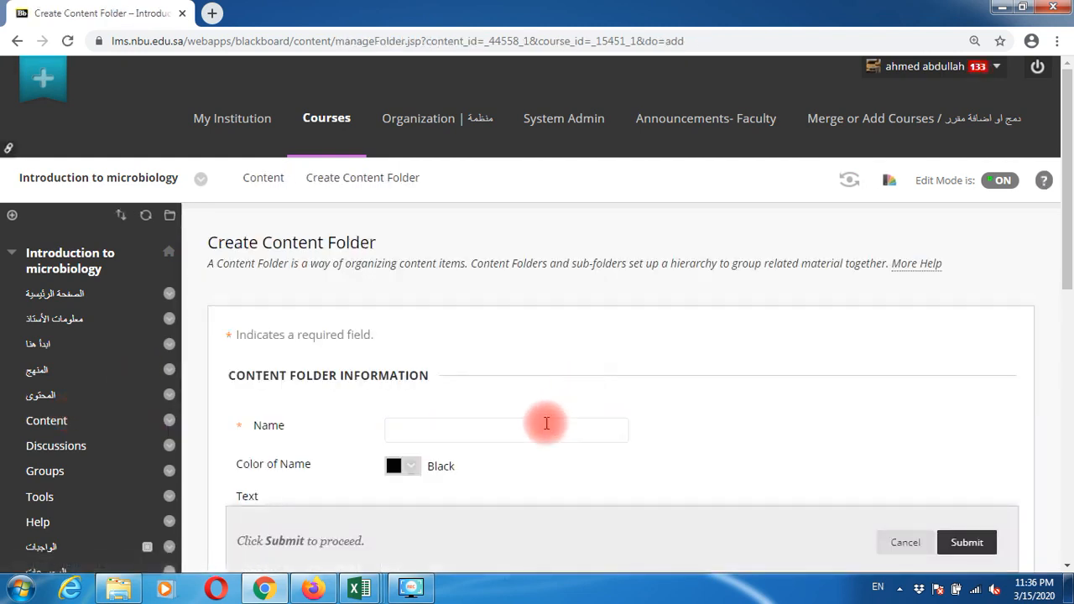
{"action": "left_click", "coordinate": [548, 427]}
{"action": "type", "text": "ONLINE"}
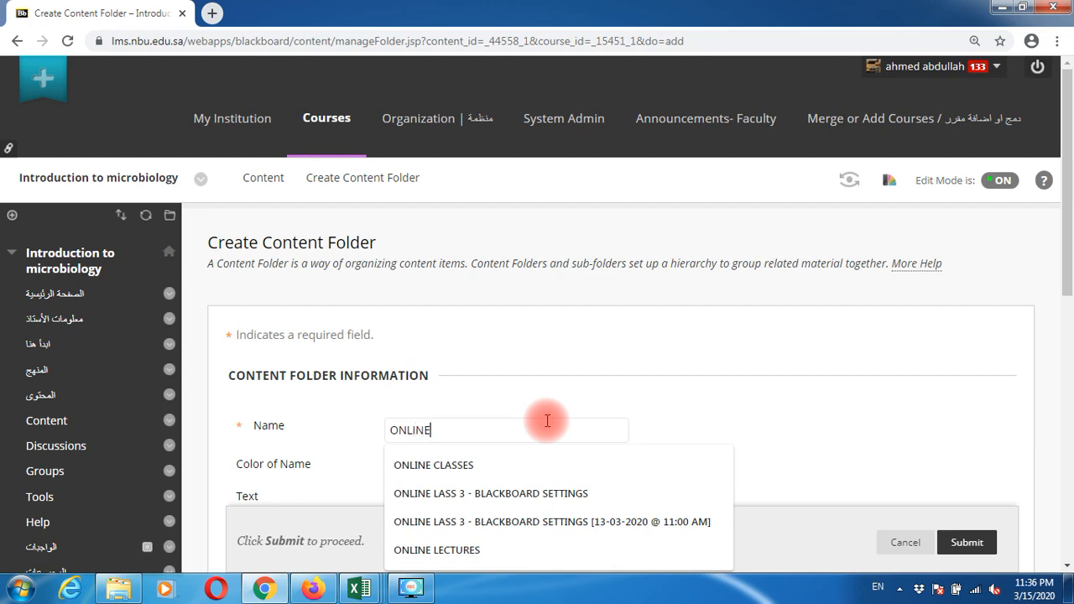
{"action": "type", "text": " LECTURES"}
{"action": "key", "text": "Return"}
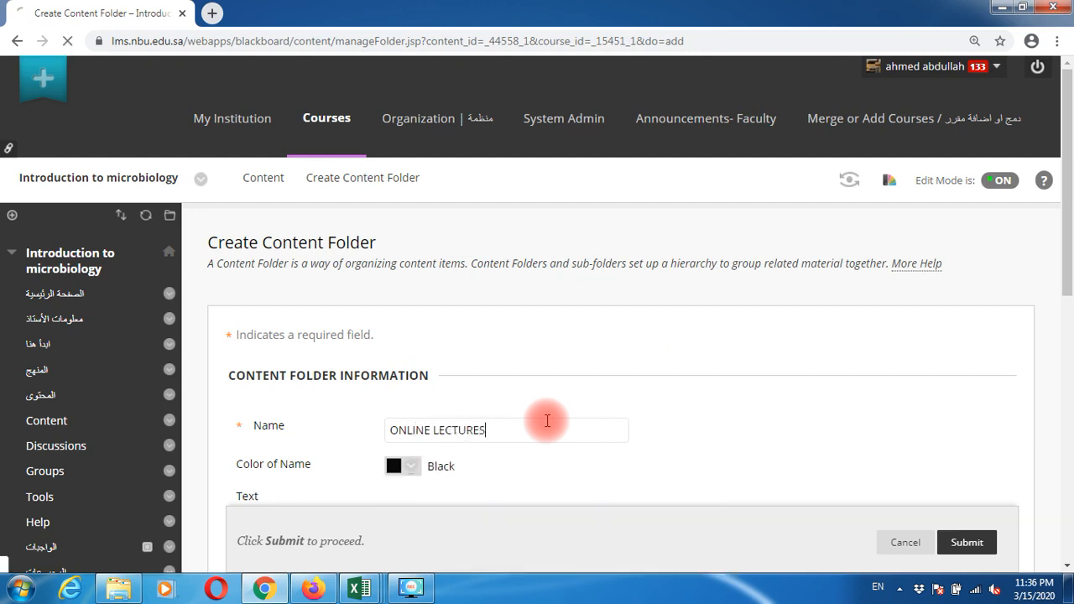
{"action": "scroll", "coordinate": [217, 414], "scroll_direction": "down", "scroll_amount": 2}
{"action": "left_click_drag", "start_coordinate": [216, 415], "coordinate": [235, 277]}
{"action": "left_click", "coordinate": [391, 242]}
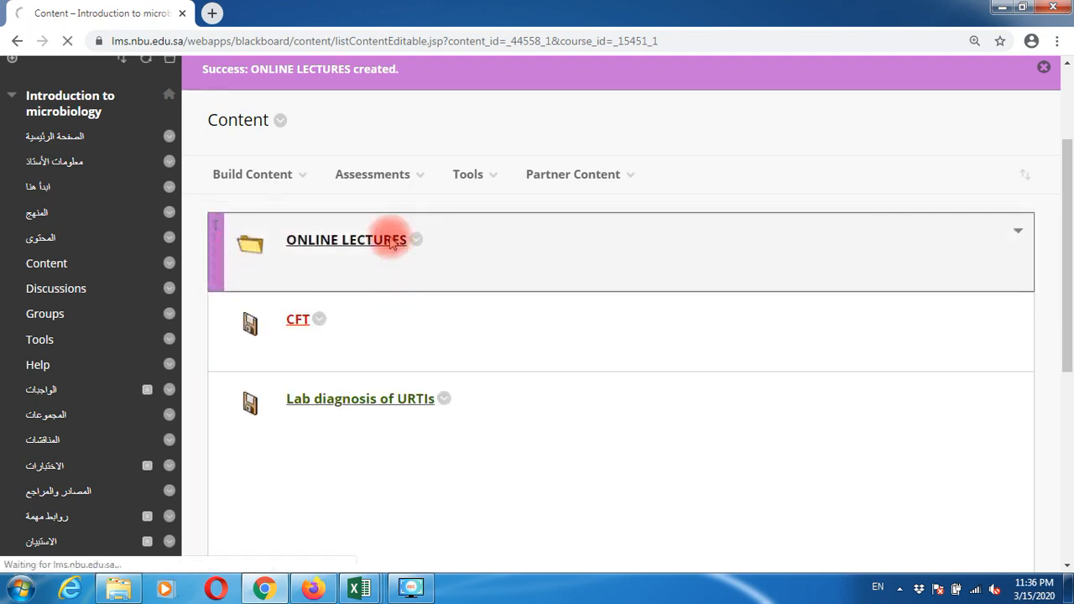
Step: Add web link 'LECTURE 28 [ELEARNING AT NBU]' with the pasted Collaborate guest URL
{"action": "left_click", "coordinate": [260, 302]}
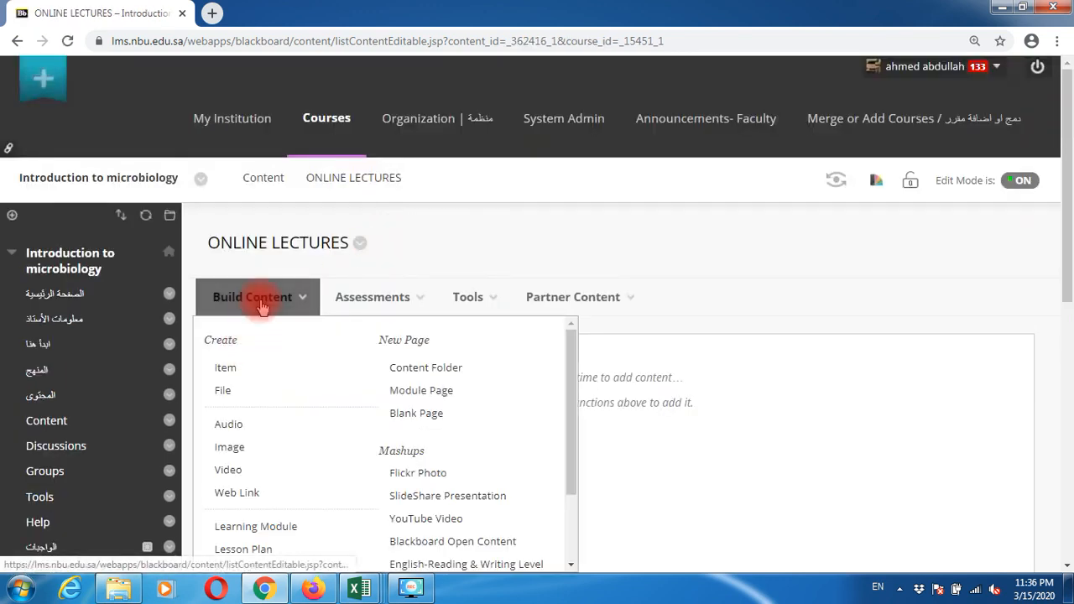
{"action": "left_click", "coordinate": [231, 493]}
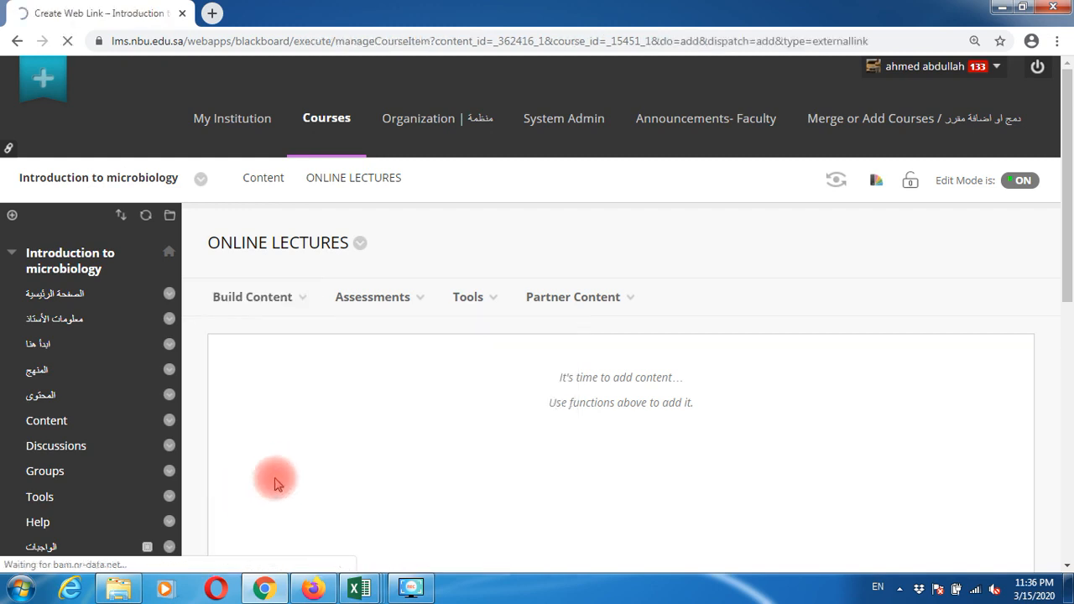
{"action": "left_click", "coordinate": [425, 433]}
{"action": "type", "text": "LECTURE"}
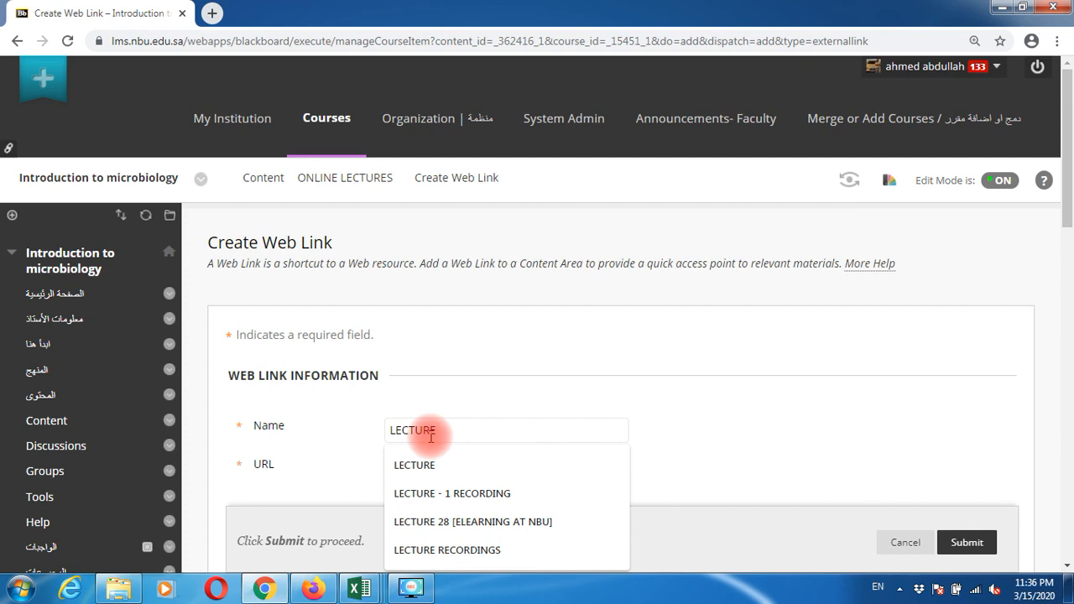
{"action": "type", "text": " 28 ["}
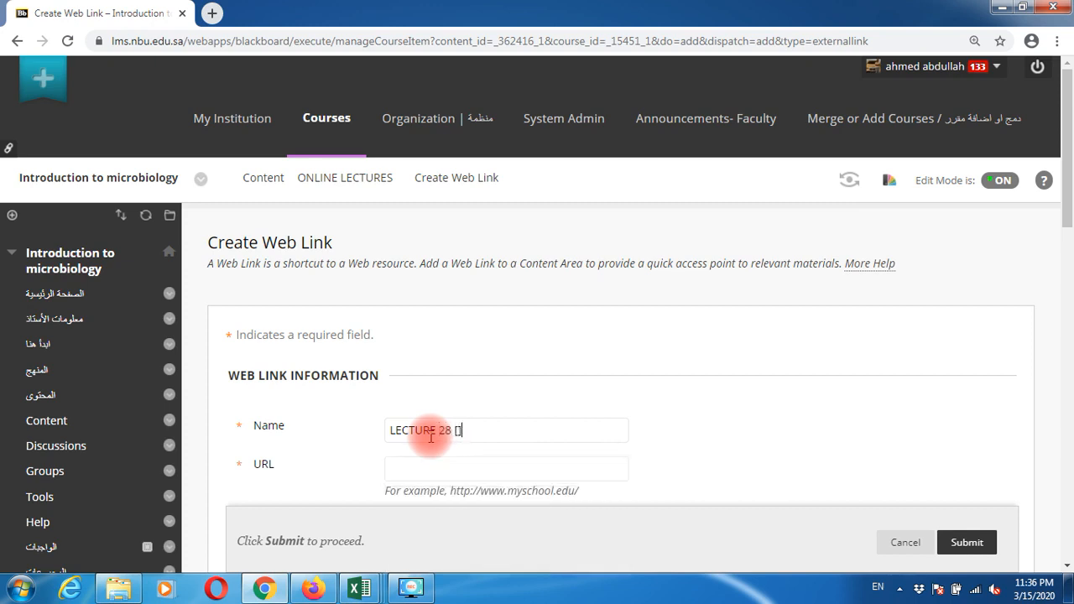
{"action": "type", "text": "ELEARNING AT NBU]"}
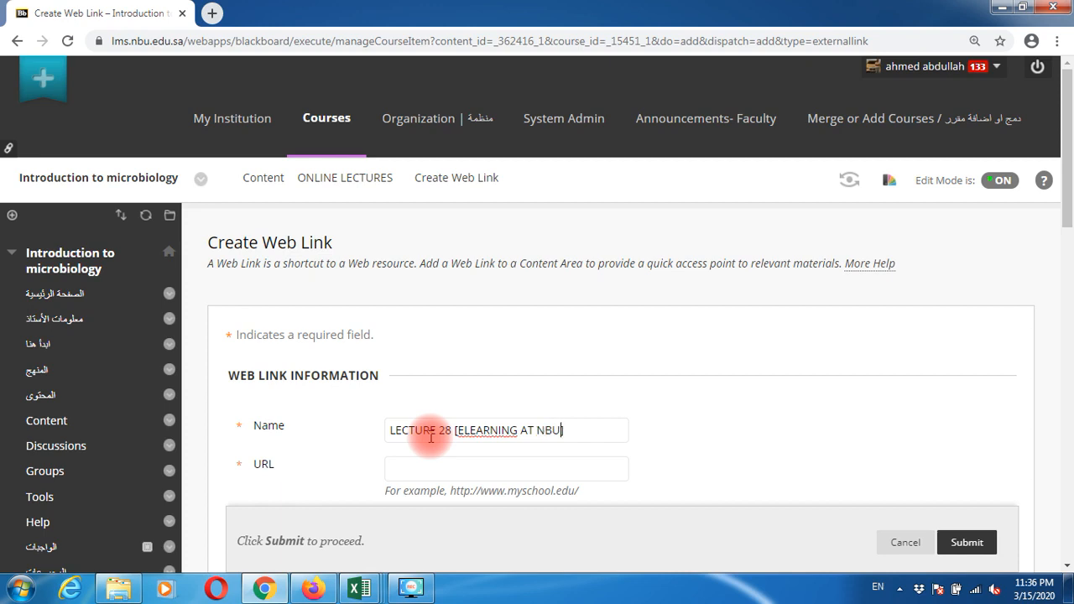
{"action": "left_click", "coordinate": [436, 464]}
{"action": "type", "text": "https://eu.bbcollab.com/guest/c20efbcc660e4f029d937f7d90b915d3"}
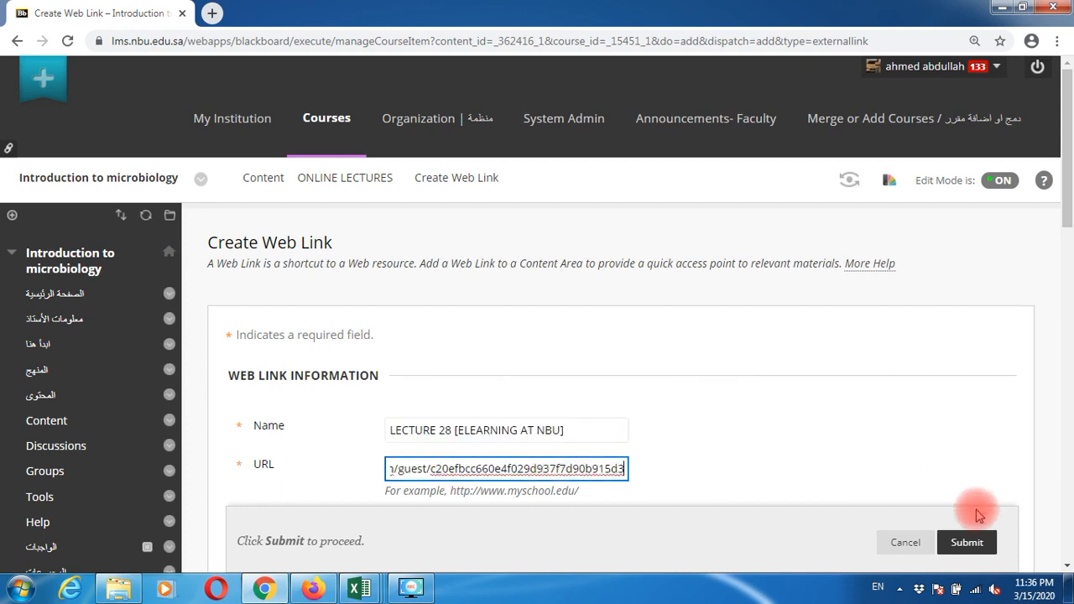
{"action": "left_click", "coordinate": [969, 542]}
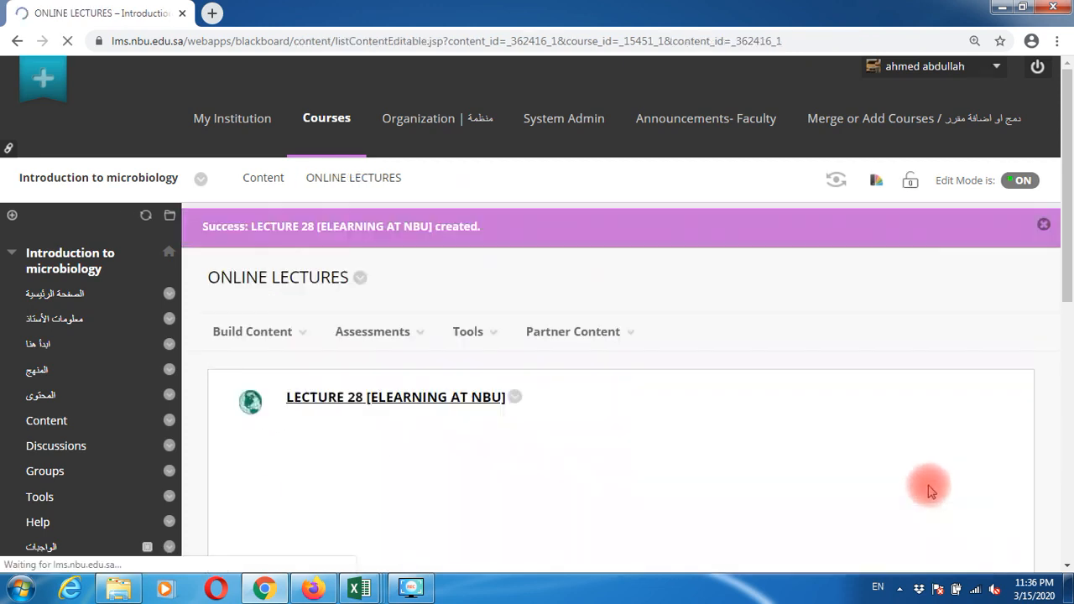